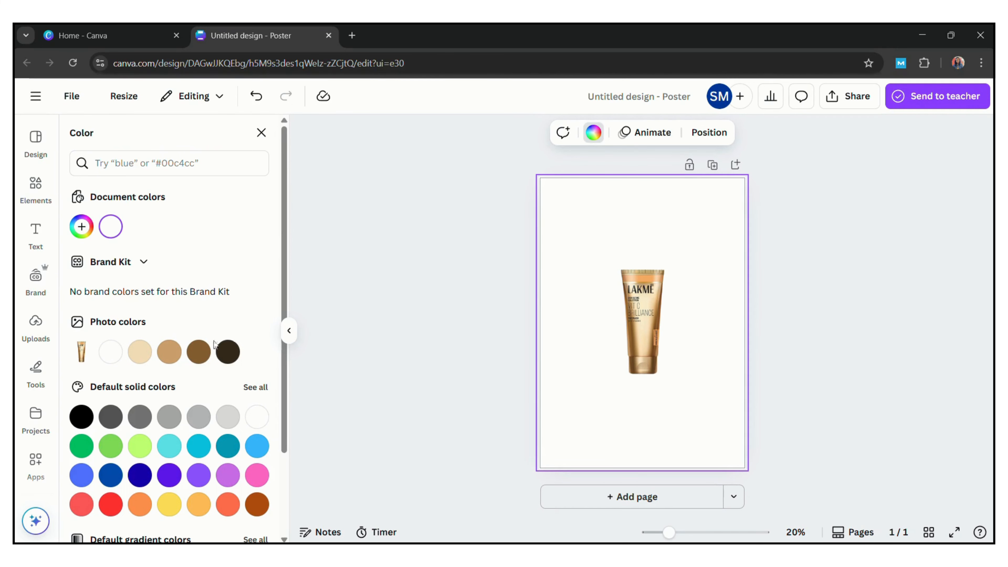
- Fill the poster background with the tan photo color #CD9F6E and change the fill to a gradient
left_click(169, 352)
left_click(82, 227)
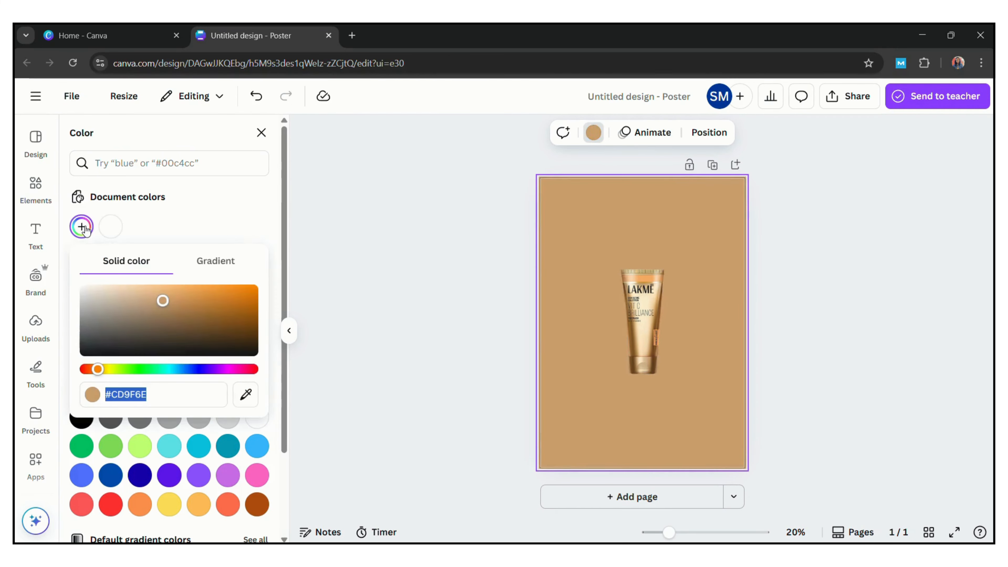
left_click(234, 259)
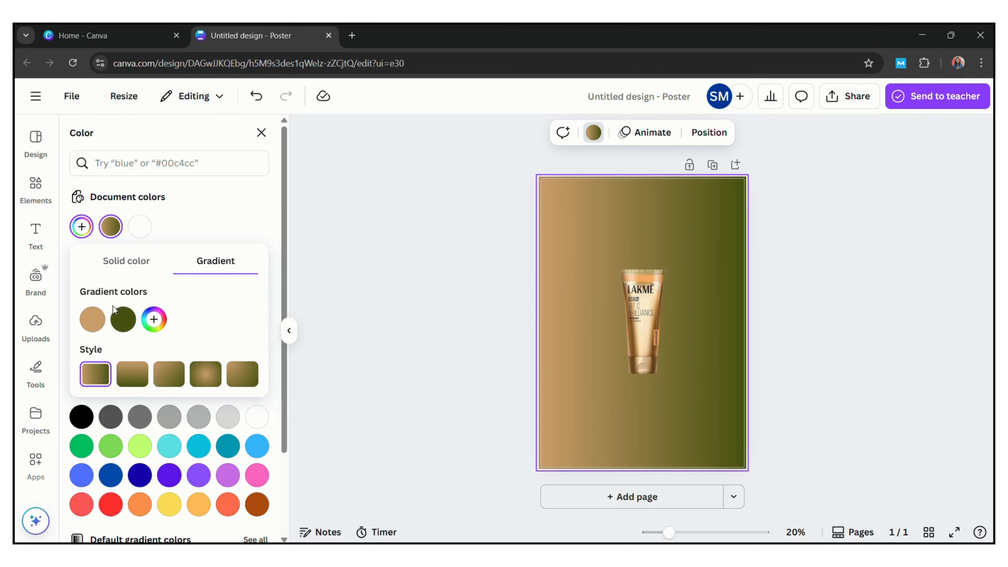
- Copy the first gradient color's code, #CD9F6E, into the background's second gradient color
left_click(92, 321)
left_click(176, 474)
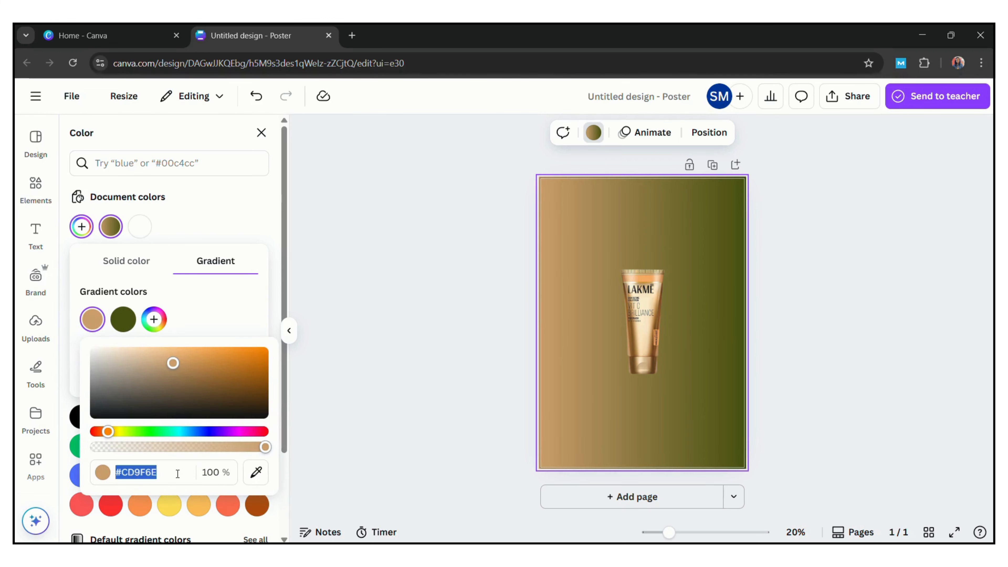
left_click(175, 475)
left_click_drag(169, 472, 119, 472)
key("ctrl+c")
left_click(123, 319)
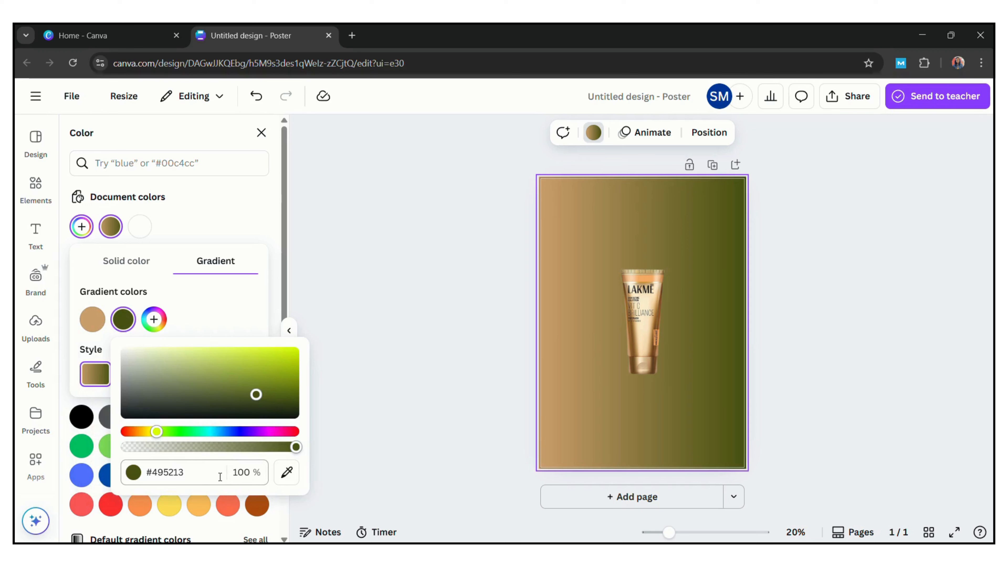
left_click(199, 473)
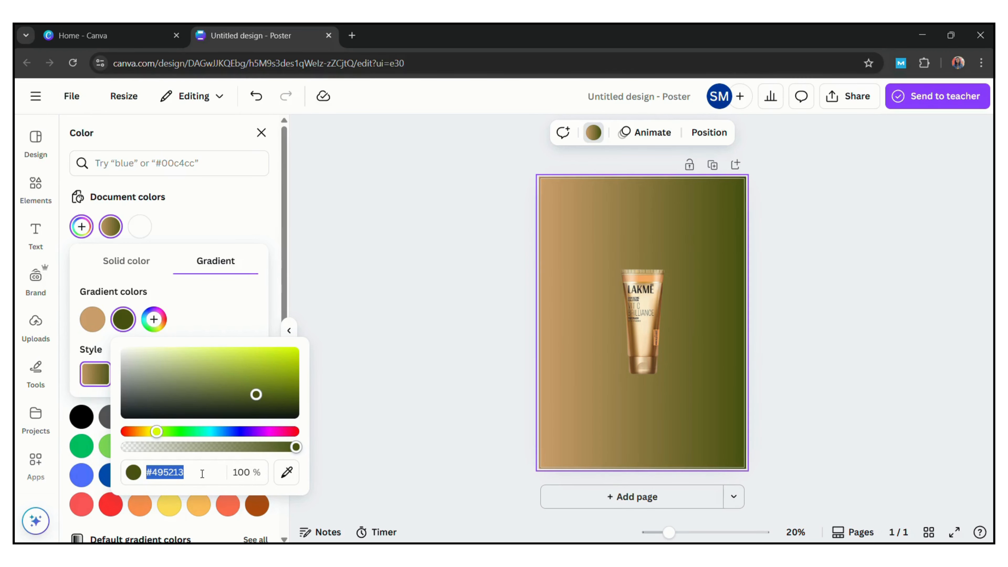
key("ctrl+v")
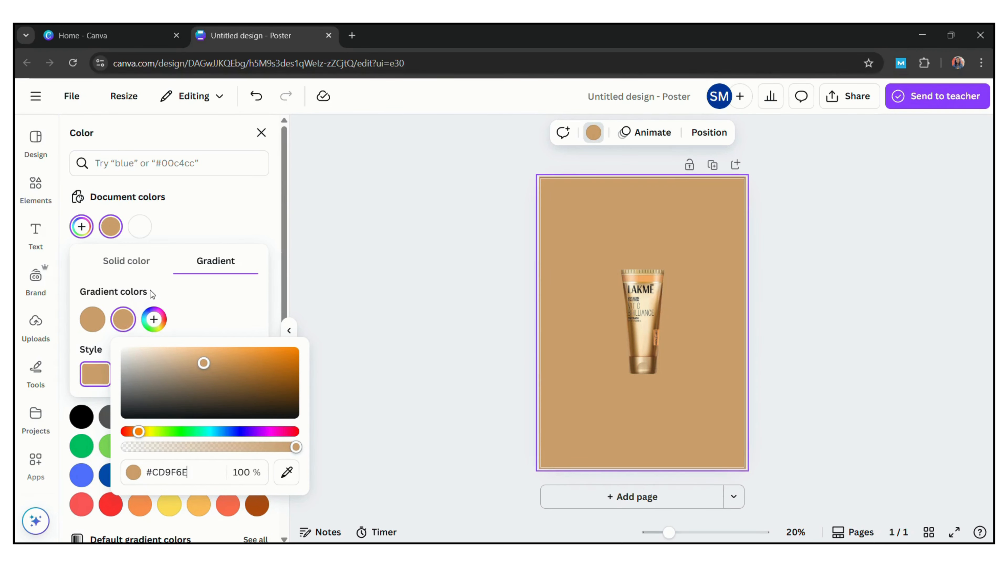
- Lighten the background's first gradient color to off-white #EFE8E0 and apply the radial gradient style
left_click(92, 319)
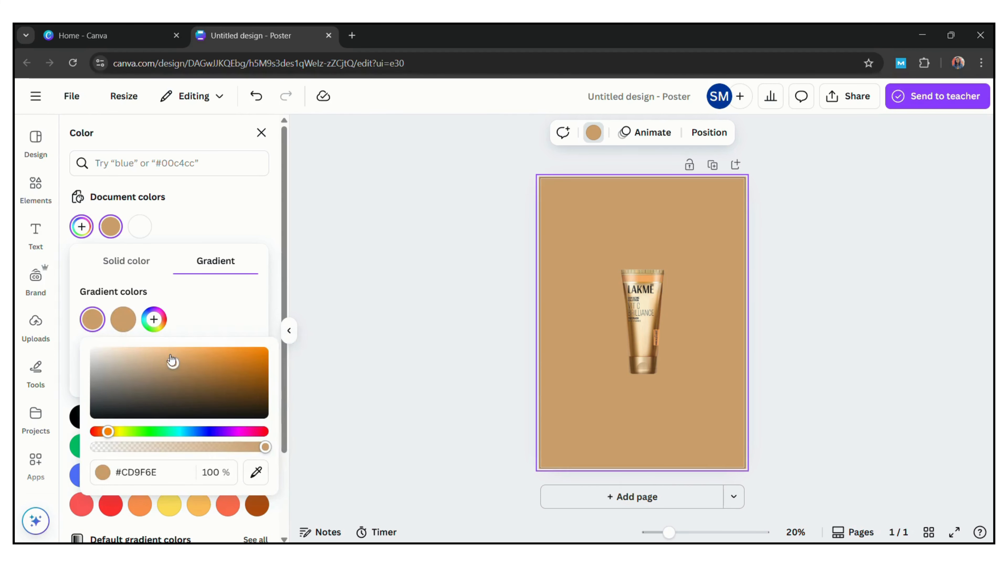
left_click_drag(173, 363, 88, 349)
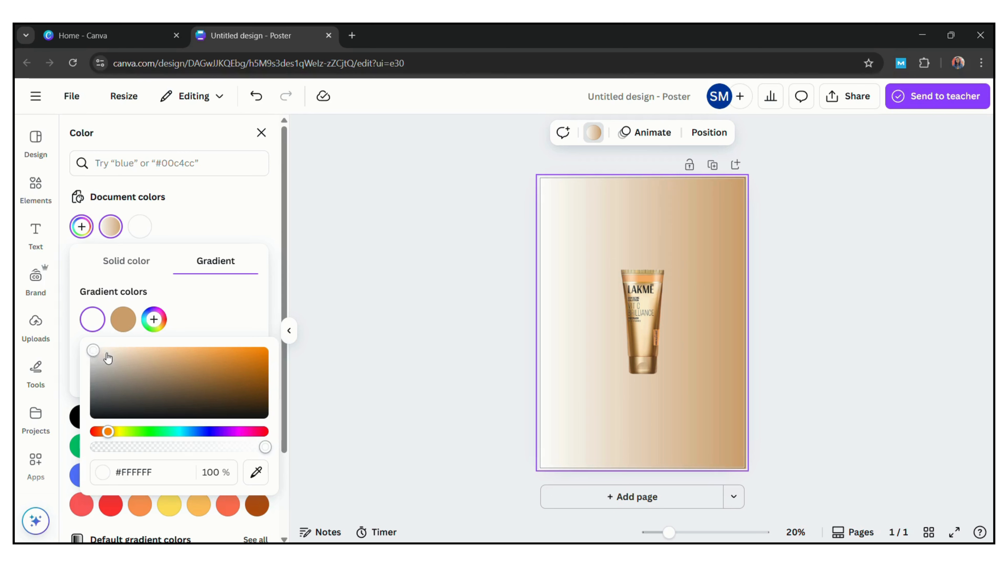
left_click_drag(100, 350, 104, 354)
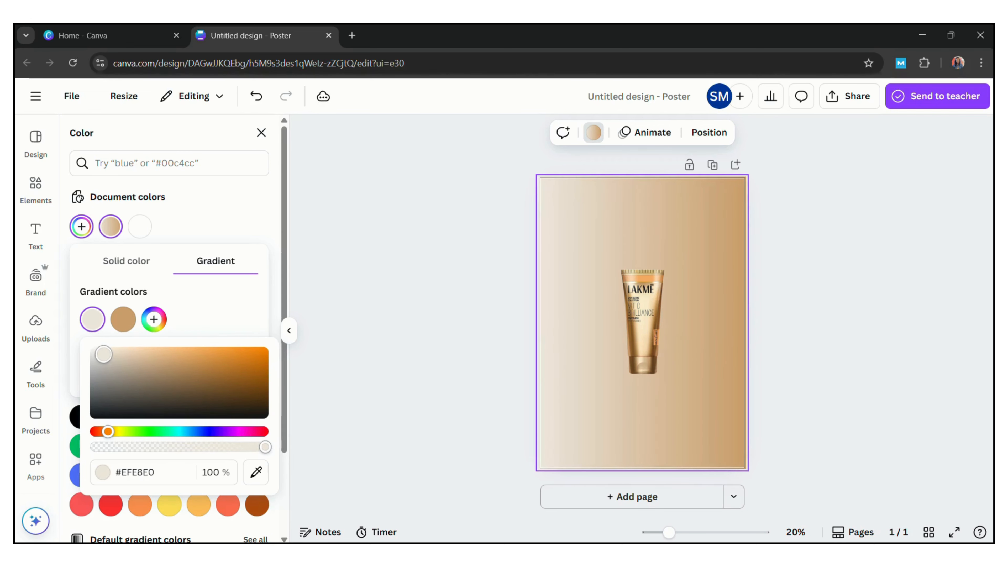
left_click(189, 309)
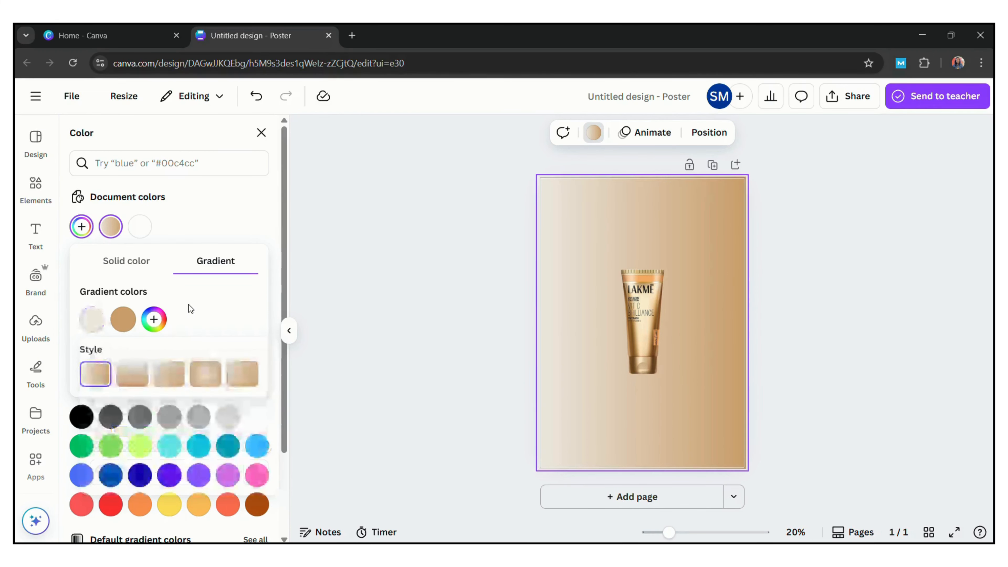
left_click(211, 373)
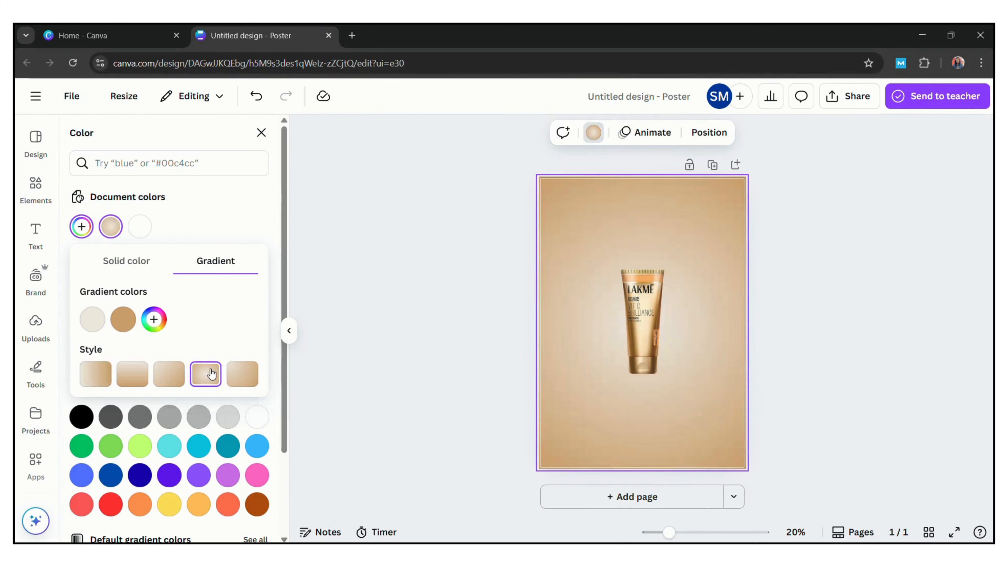
- Set the background's outer gradient color to orange-brown #C67E32 and its center color to white #FFFFFF
left_click(124, 324)
left_click_drag(205, 367, 252, 365)
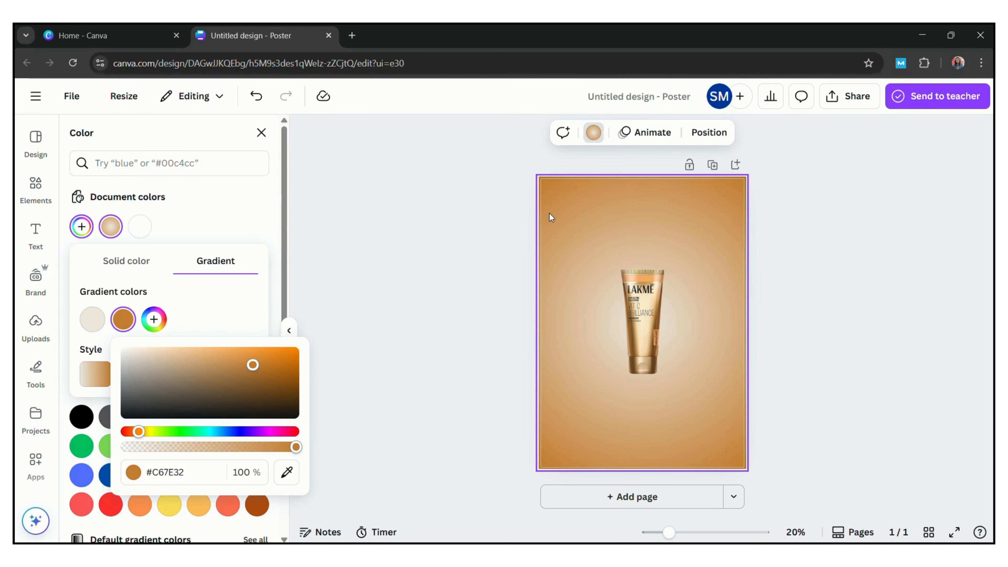
left_click(93, 324)
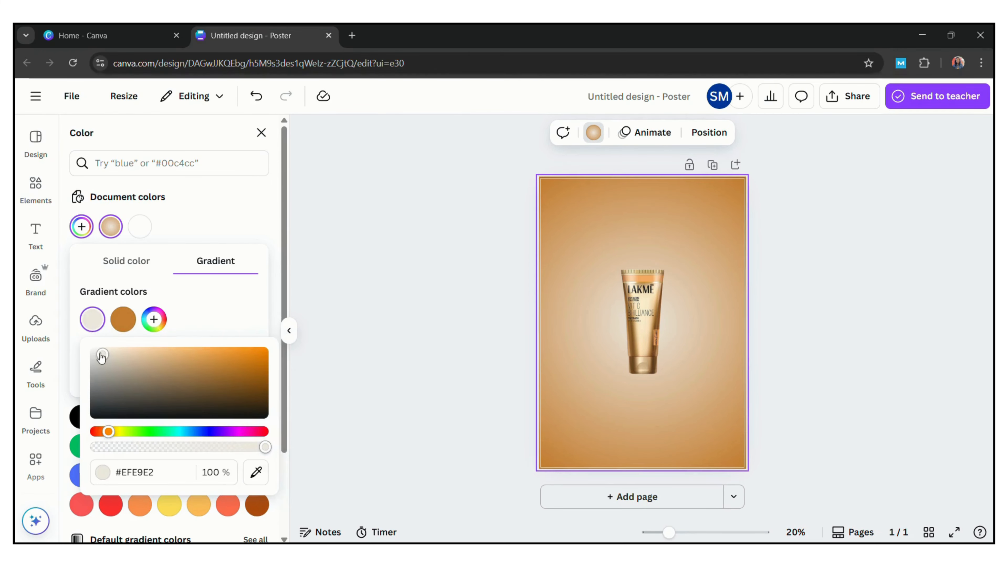
left_click_drag(102, 356, 96, 350)
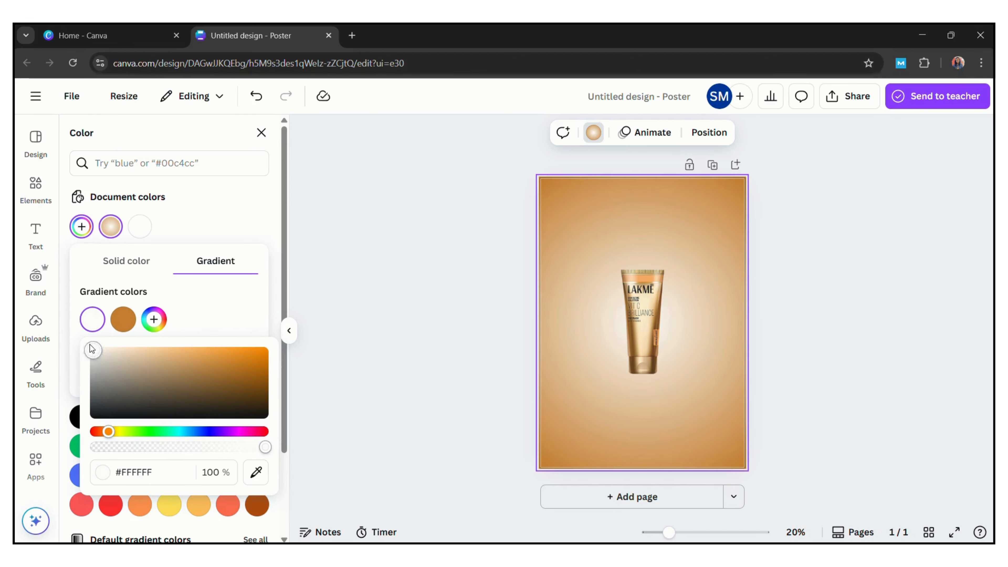
- Enlarge the product tube image and reposition it at the center of the poster
left_click(634, 259)
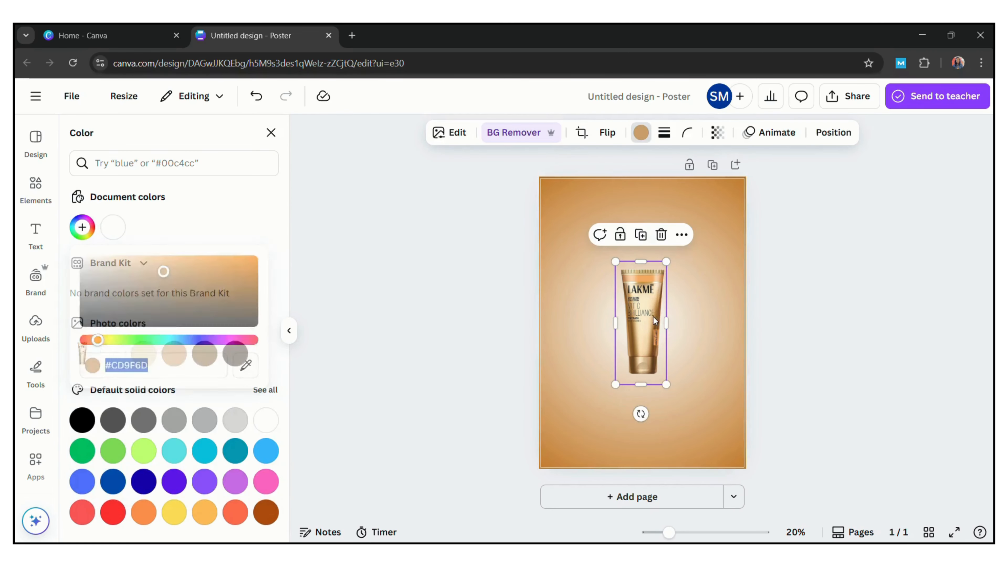
left_click_drag(621, 394, 599, 426)
left_click_drag(639, 353, 642, 334)
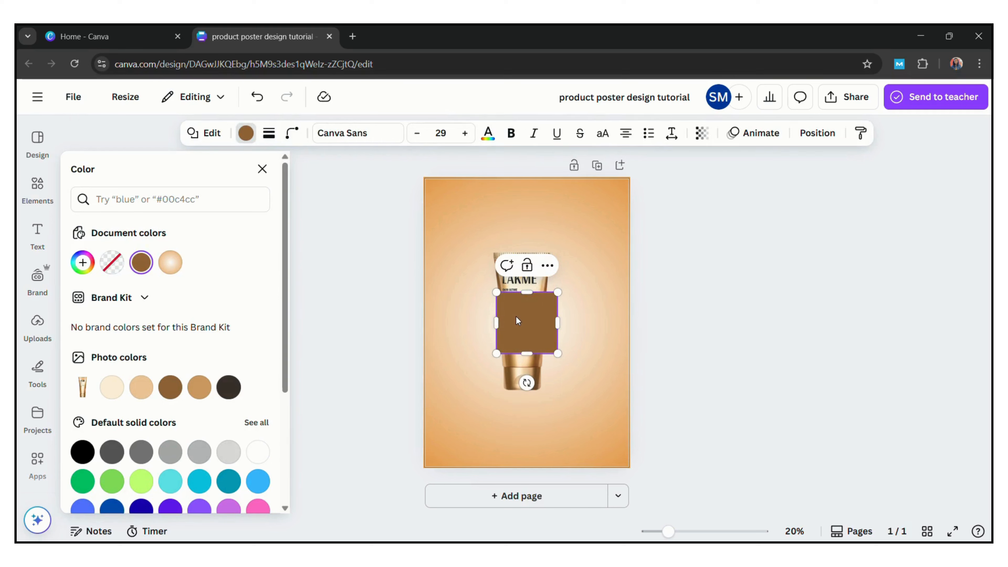
- Stretch the brown square into a horizontal band slightly wider than the poster and center it across the tube's top
left_click_drag(516, 321, 630, 244)
left_click_drag(445, 237, 388, 237)
mouse_move(507, 266)
left_mouse_down()
mouse_move(527, 254)
mouse_move(527, 262)
left_mouse_up()
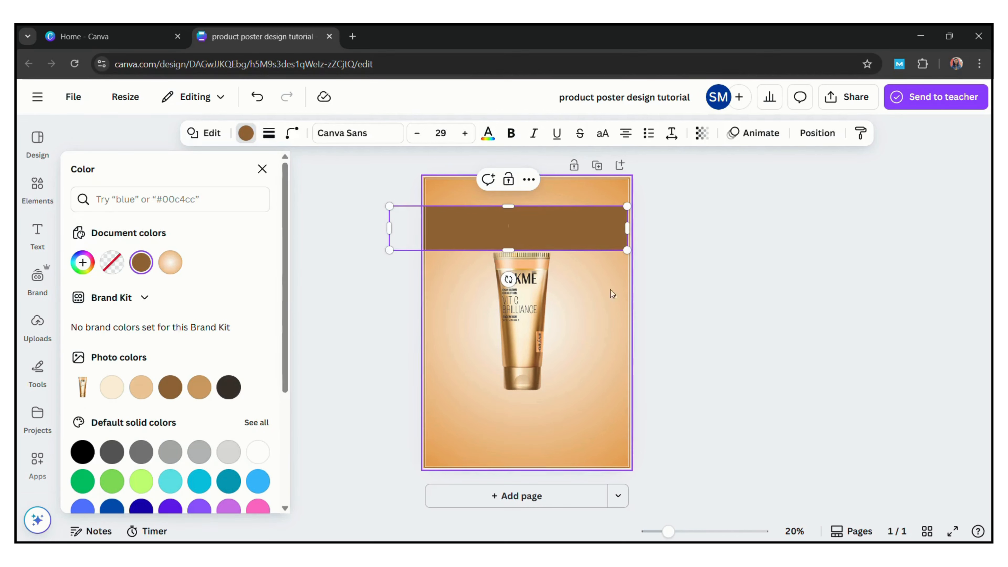
left_click_drag(536, 227, 554, 234)
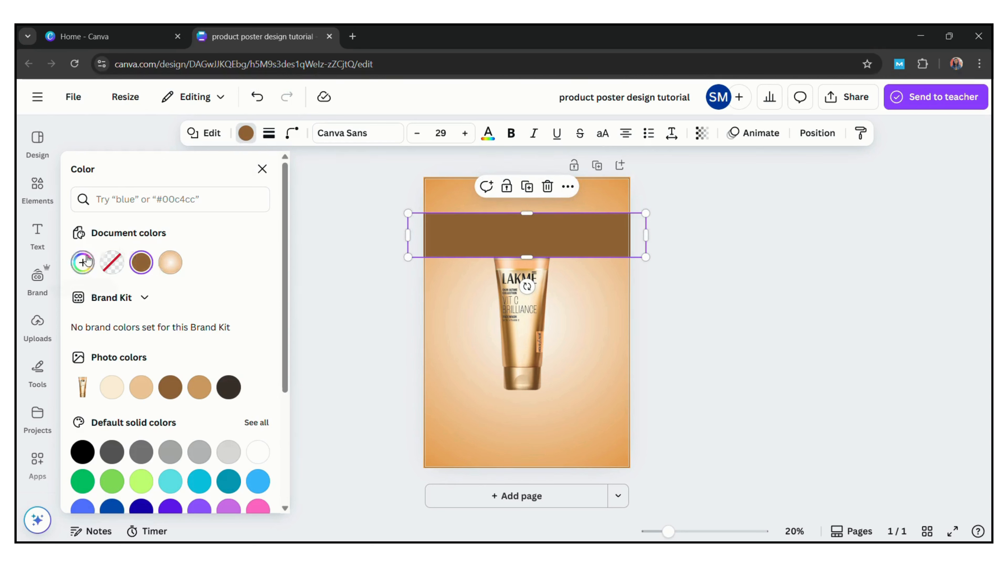
- Change the brown band's fill to a gradient and add a third gradient color
left_click(83, 262)
left_click(230, 294)
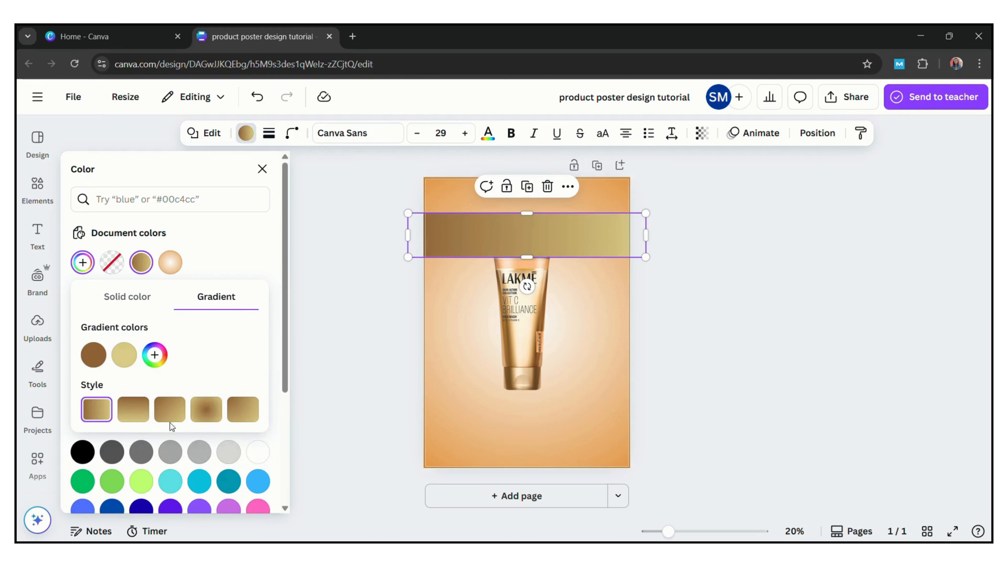
left_click(155, 354)
left_click(159, 359)
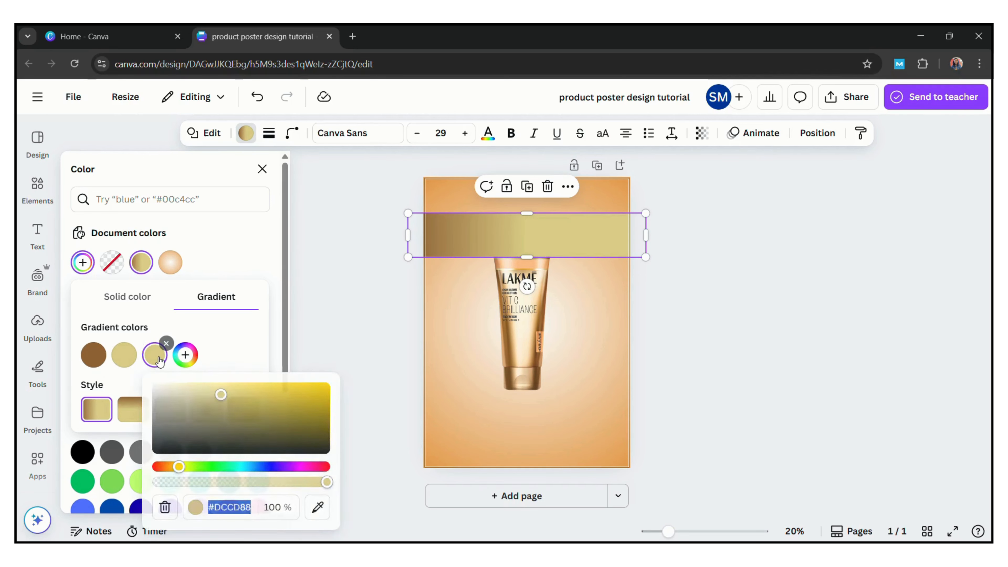
left_click(159, 360)
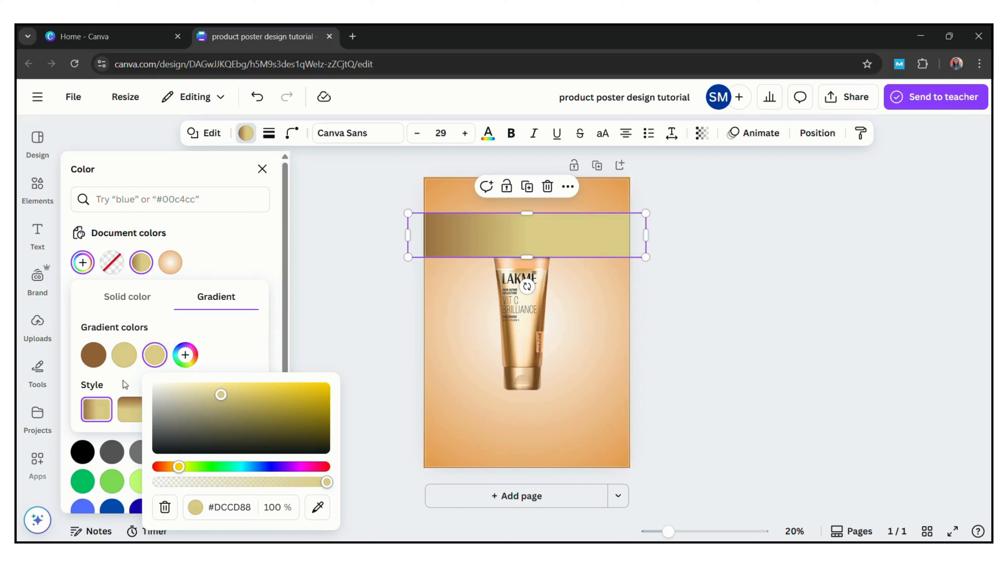
- Copy the band's first gradient color code, #926337, into its third gradient color
left_click(93, 354)
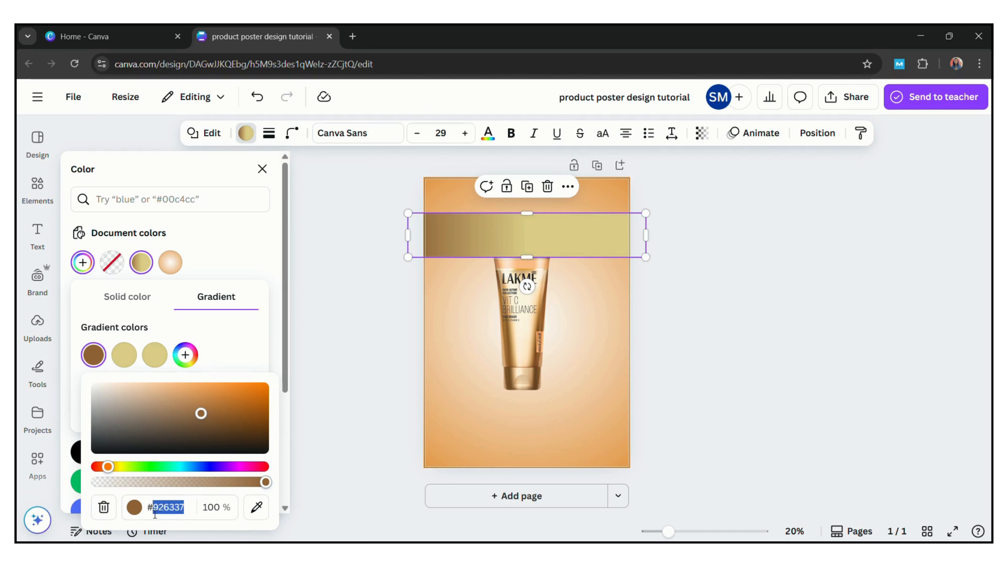
left_click(156, 354)
left_click_drag(209, 506, 222, 506)
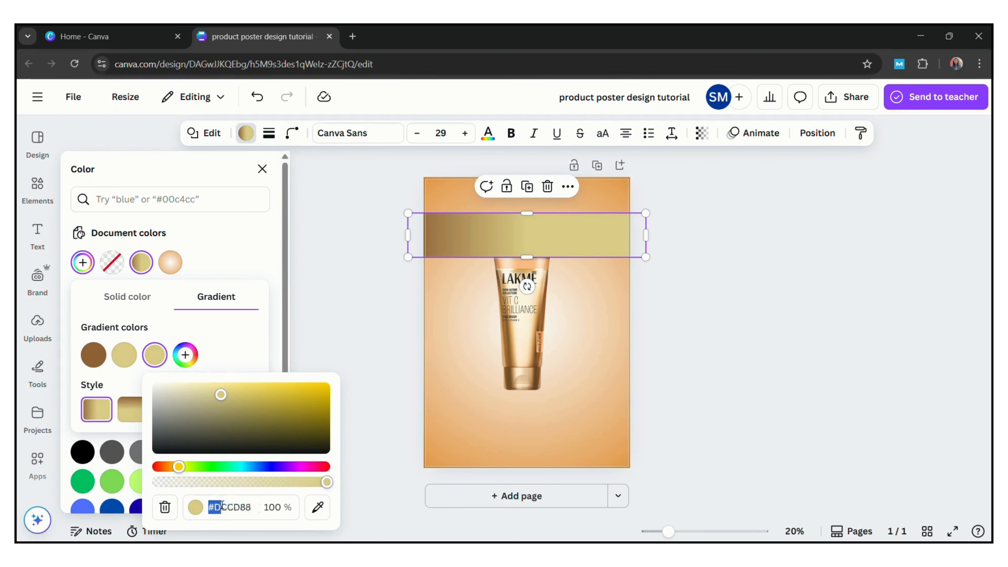
left_click(264, 510)
left_click(210, 507)
left_click_drag(259, 508, 222, 508)
type("#926337")
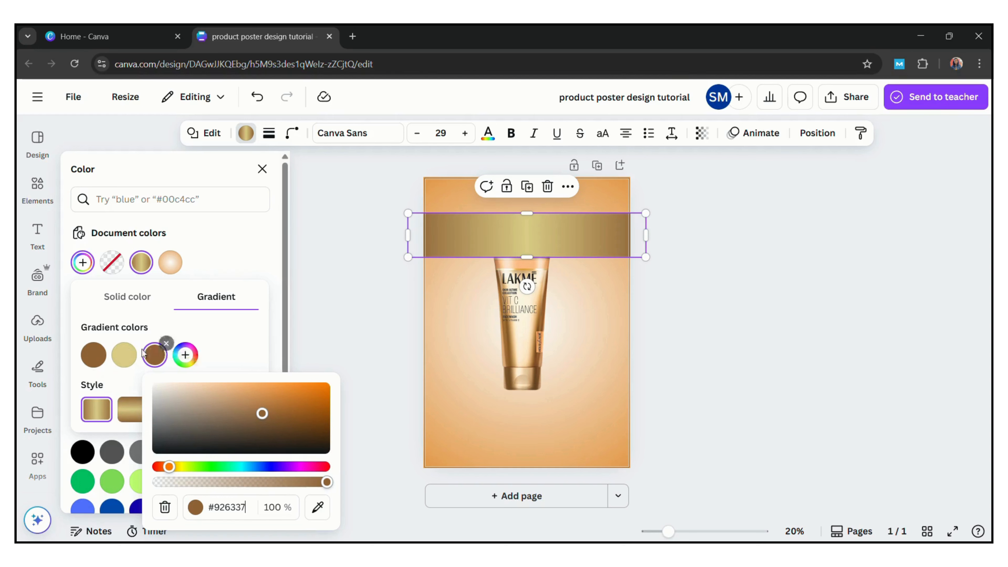
- Apply the top-to-bottom linear gradient style to the band
left_click(124, 355)
left_click(236, 362)
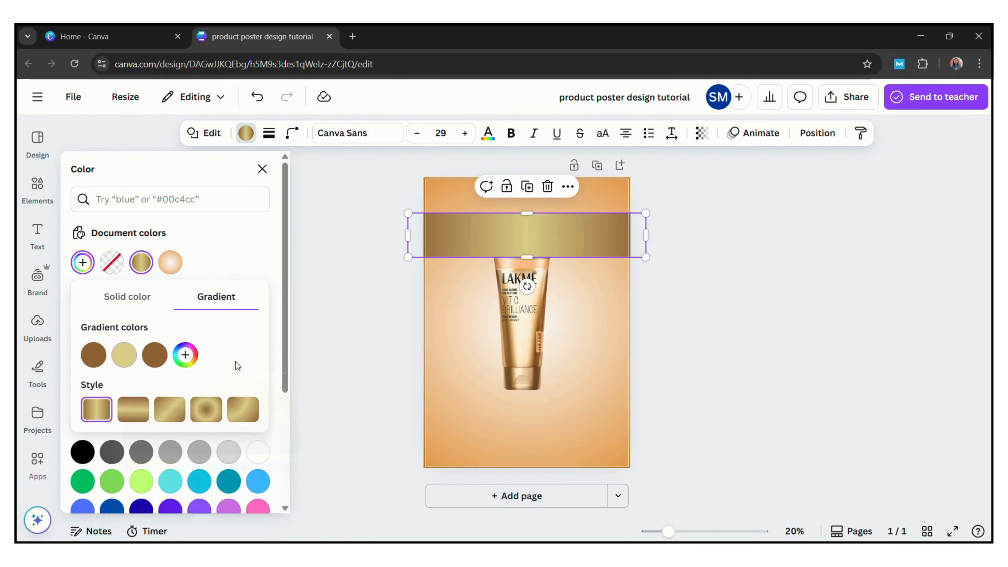
left_click(138, 416)
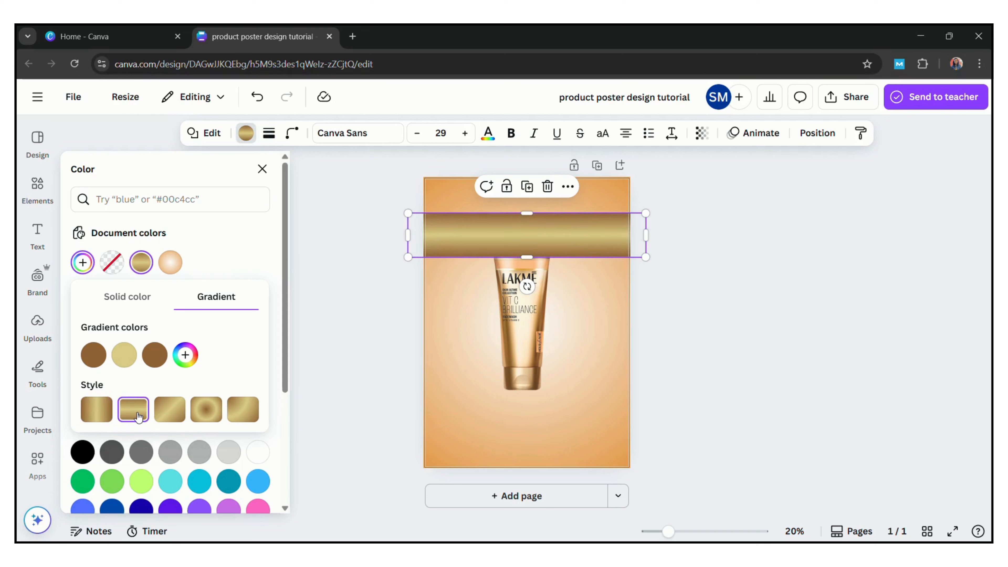
- Set both the third and first gradient colors of the band to a lighter brown, #AB6F38
left_click(154, 355)
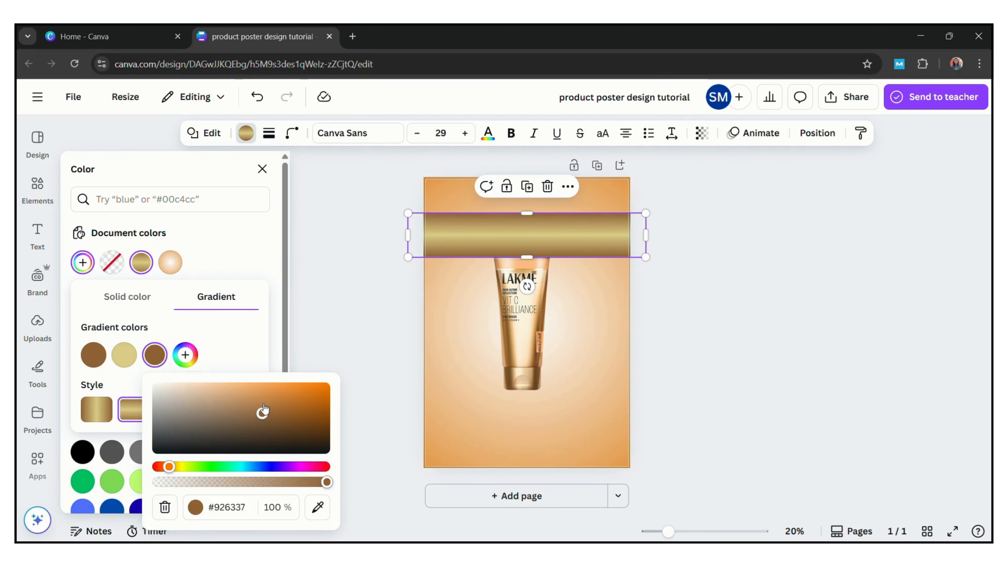
mouse_move(259, 409)
left_mouse_down()
mouse_move(258, 398)
mouse_move(271, 407)
left_mouse_up()
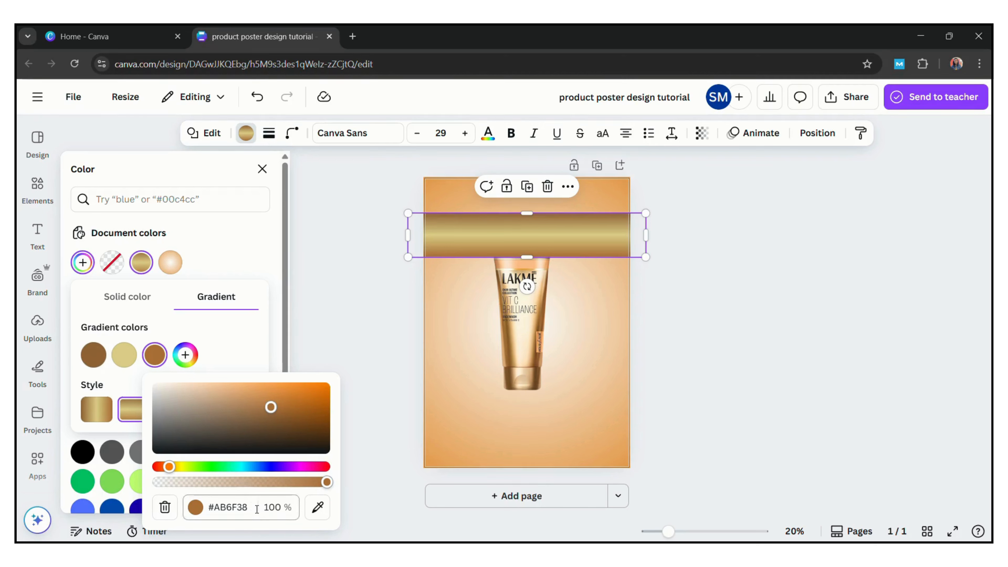
left_click_drag(209, 508, 237, 513)
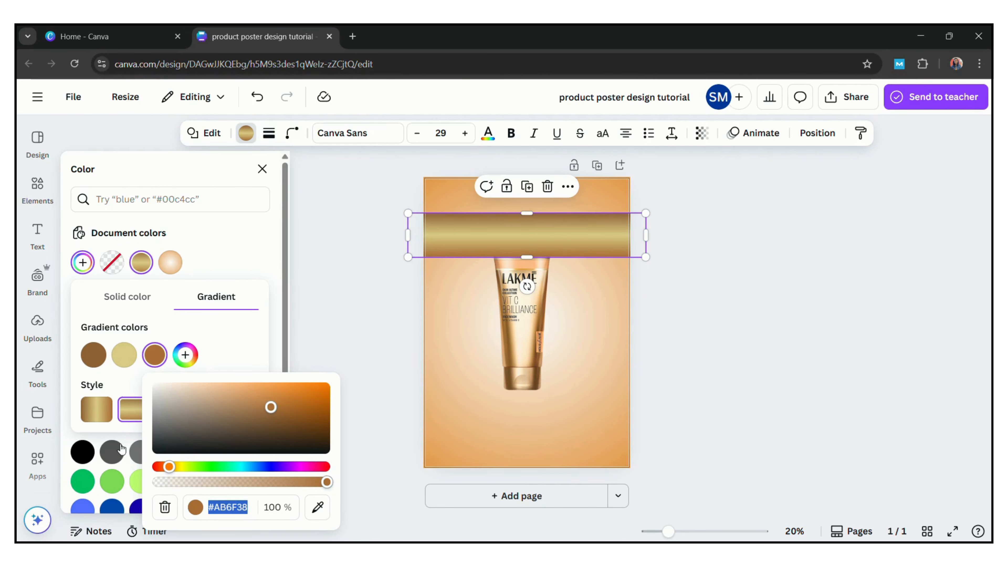
left_click(94, 355)
left_click_drag(148, 508, 194, 511)
type("#AB6F38")
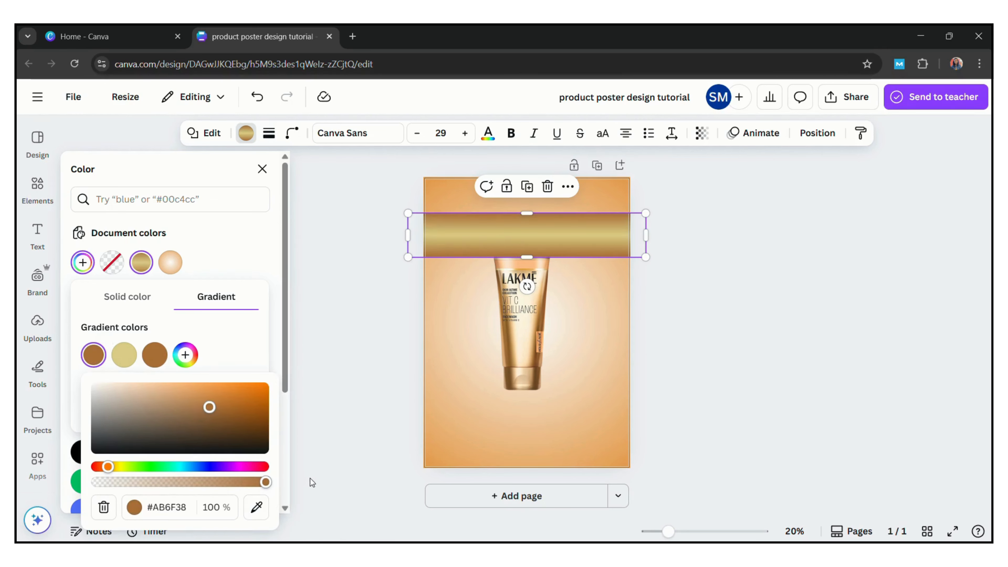
- Soften the band's middle gradient color to pale gold #DDD19D and slightly brighten its third brown color
left_click(124, 355)
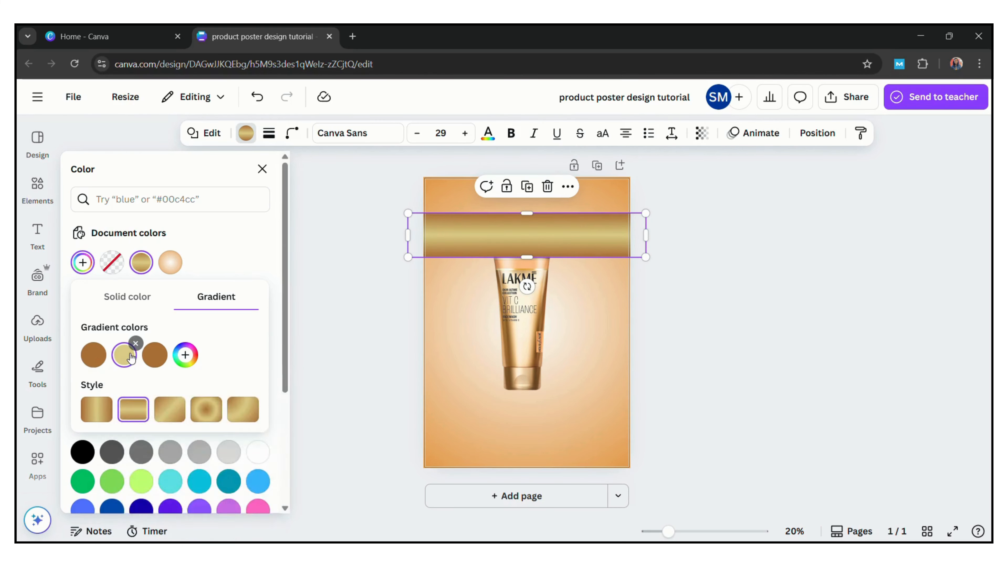
left_click_drag(190, 398, 175, 394)
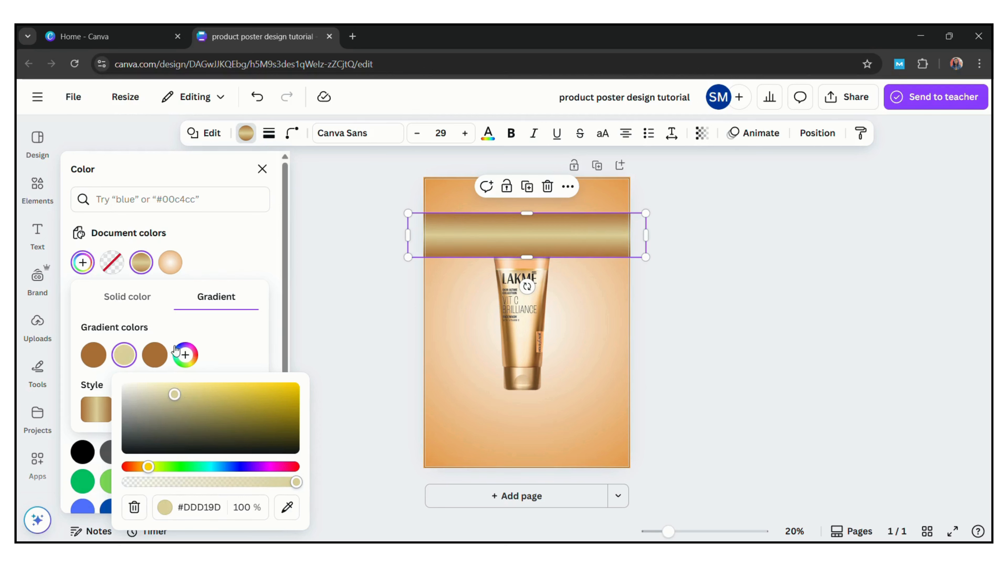
left_click(163, 355)
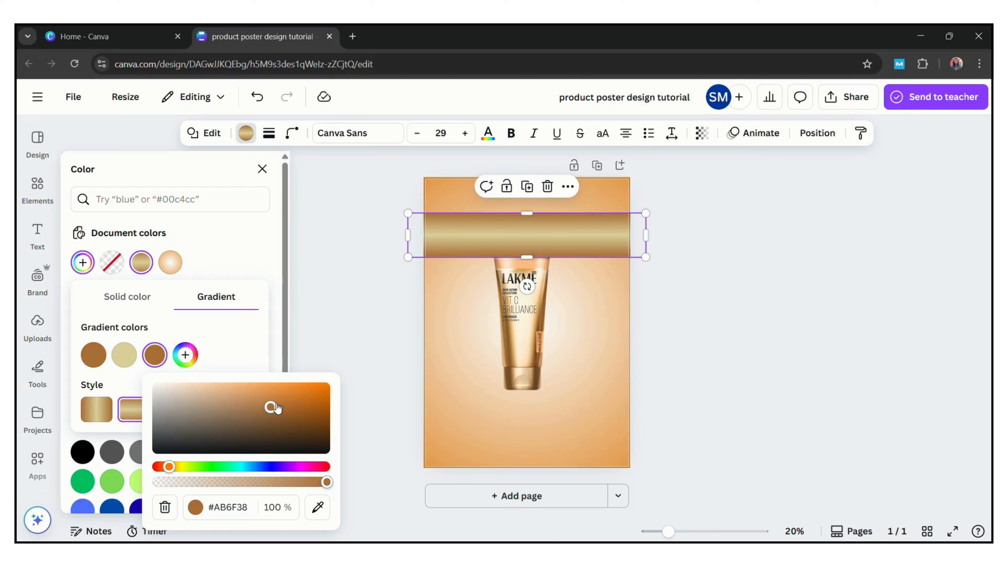
left_click_drag(274, 408, 278, 406)
left_click(348, 326)
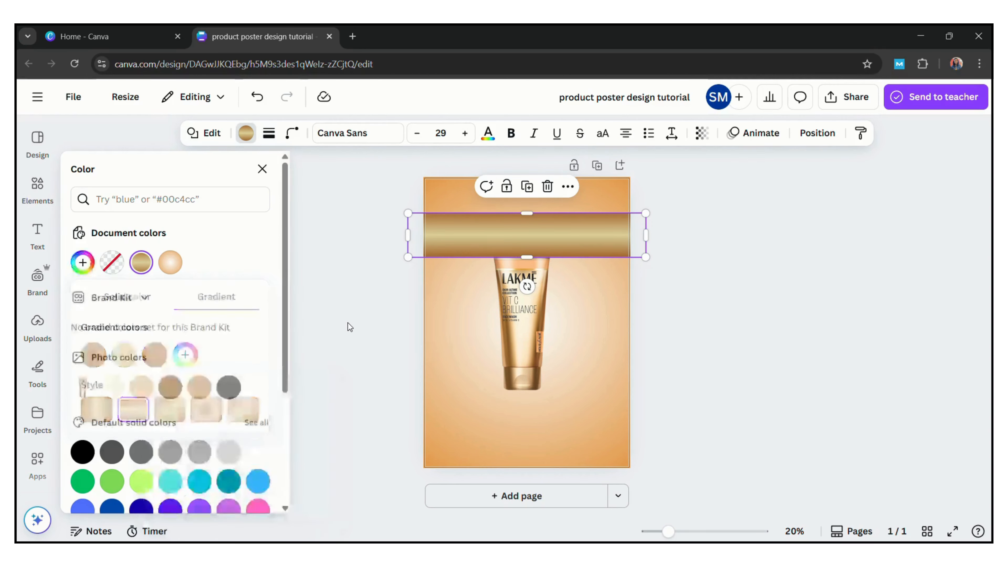
left_click(596, 241)
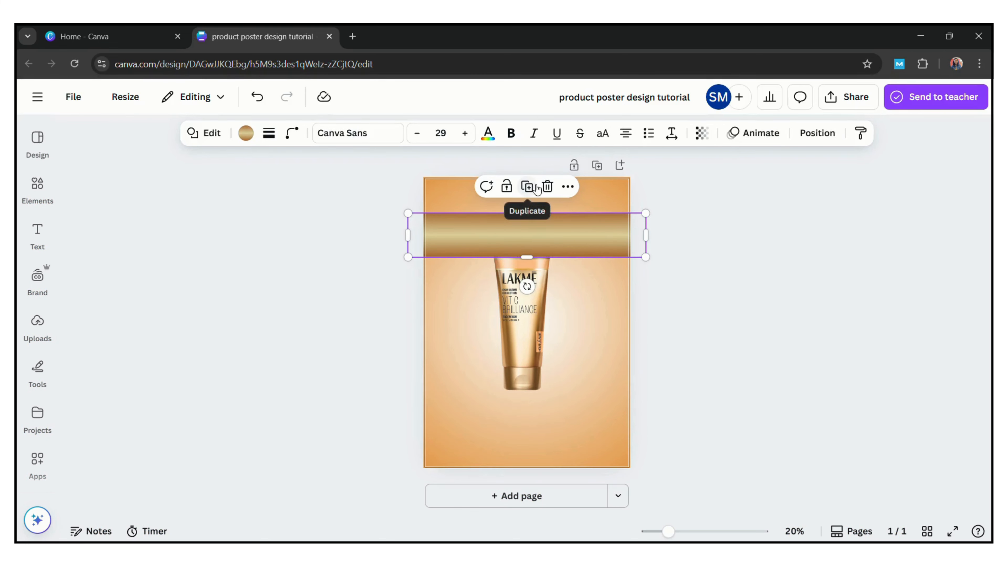
- Tilt the gold band so it rises toward the right and extend it across the upper part of the poster
left_click_drag(527, 286, 562, 306)
left_click_drag(600, 213, 645, 184)
left_click_drag(556, 220, 592, 272)
- Angle a duplicate of the gold band downward to the right across the first one, extending it past the poster's left edge
left_click_drag(560, 336, 504, 357)
left_click_drag(555, 294, 573, 263)
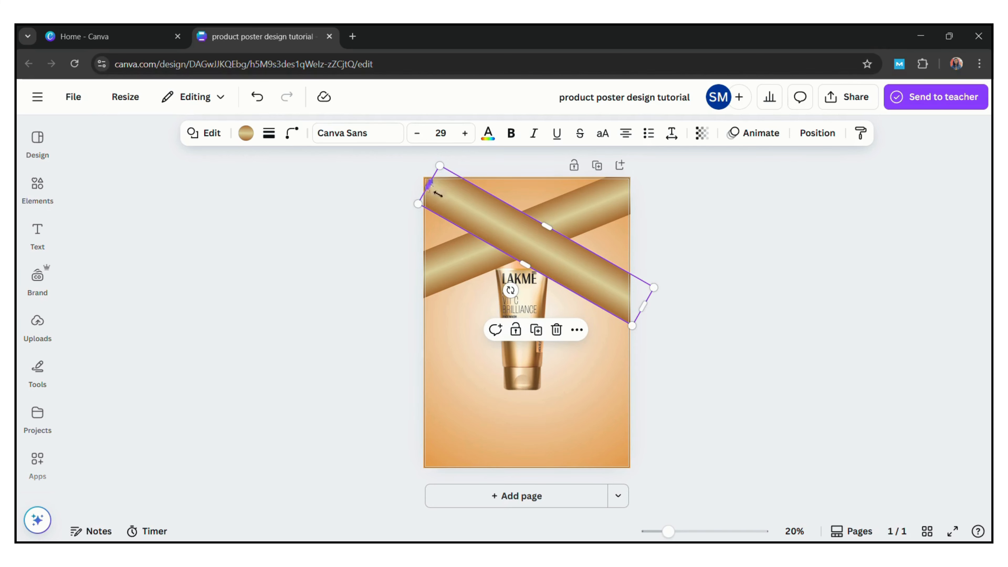
left_click_drag(429, 183, 403, 170)
- Send the downward-sloping gold band to the back so it passes behind the other band
right_click(609, 288)
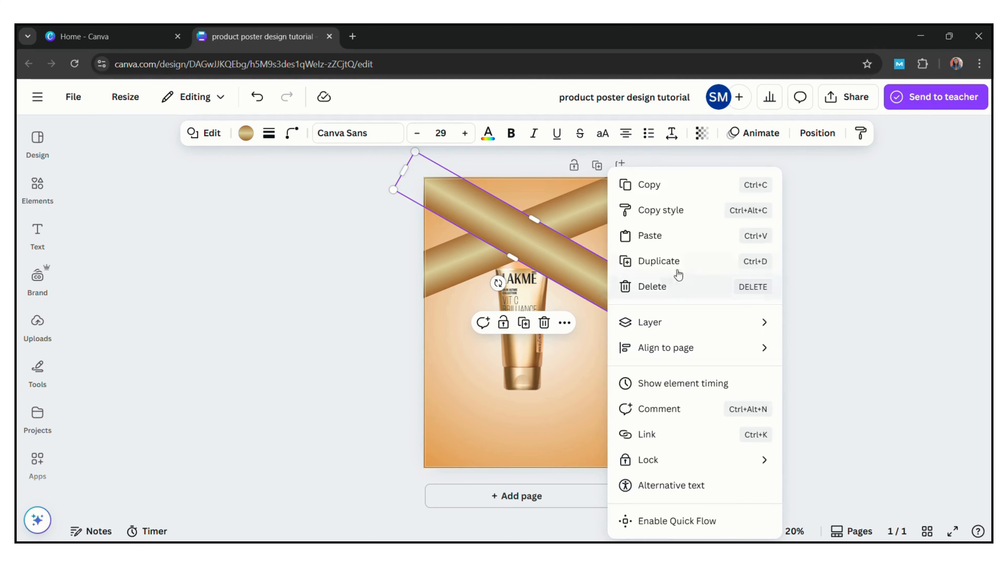
mouse_move(657, 324)
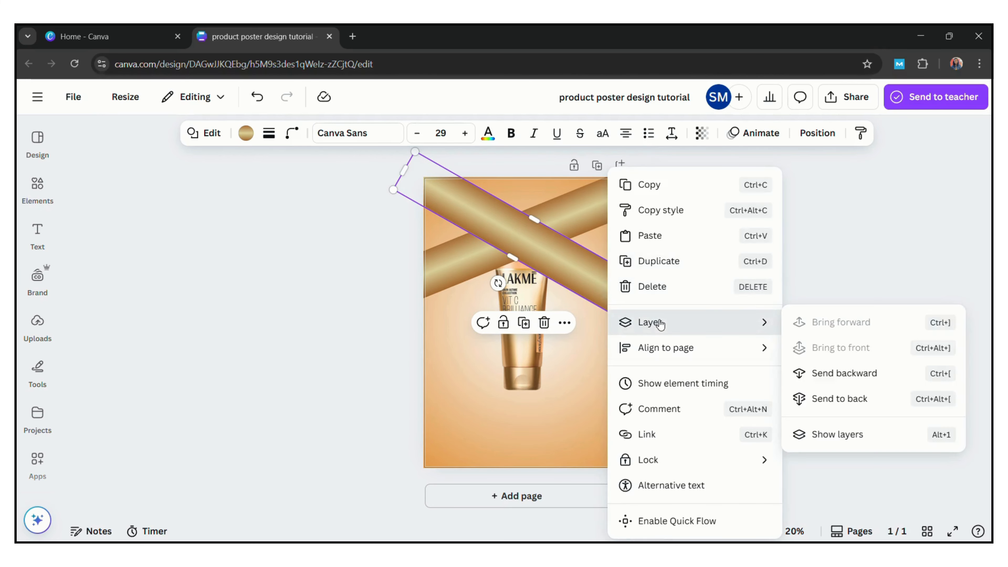
left_click(853, 398)
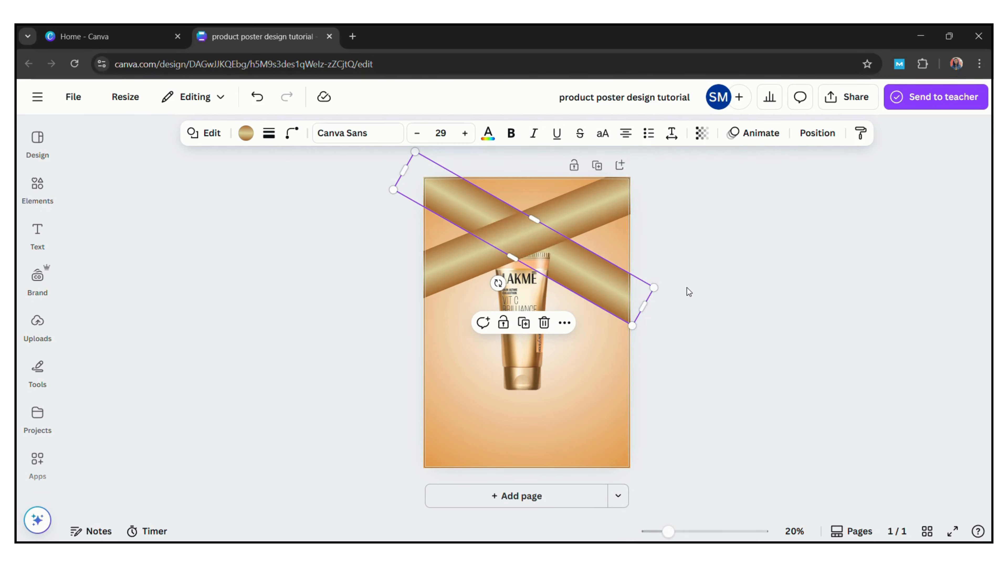
left_click(679, 277)
- Bring the Lakme tube to the front, above both gold bands
left_click(535, 316)
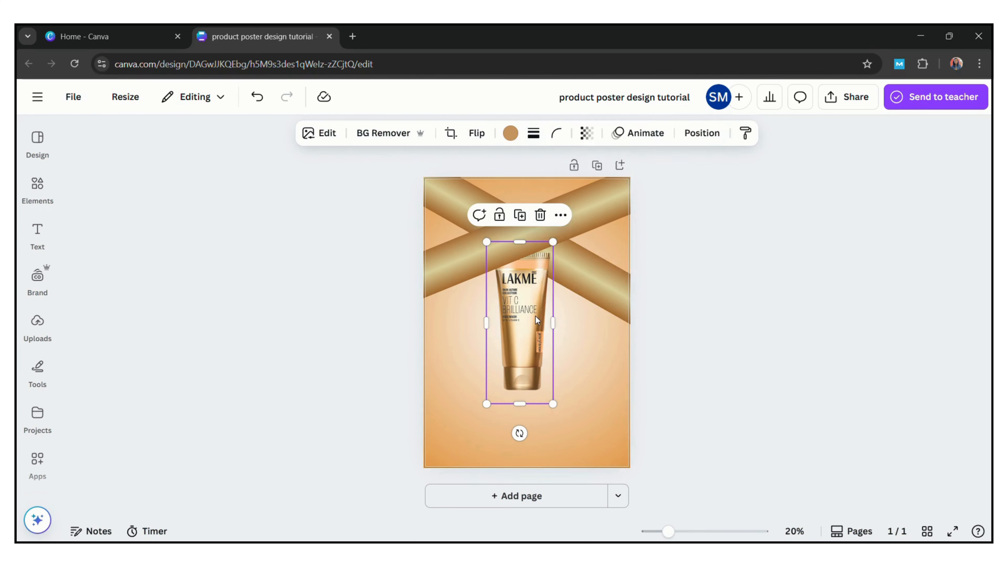
right_click(535, 316)
mouse_move(623, 272)
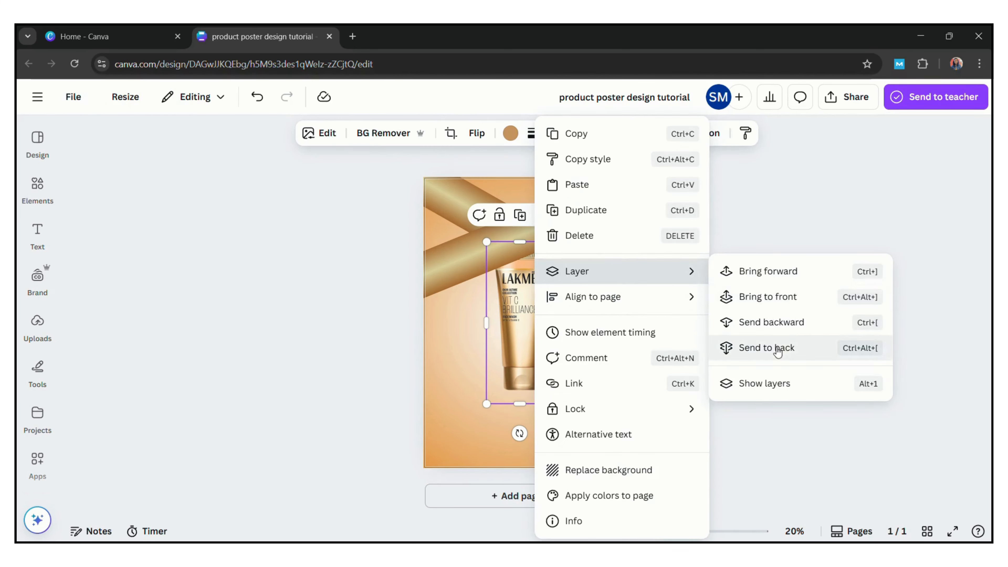
left_click(769, 297)
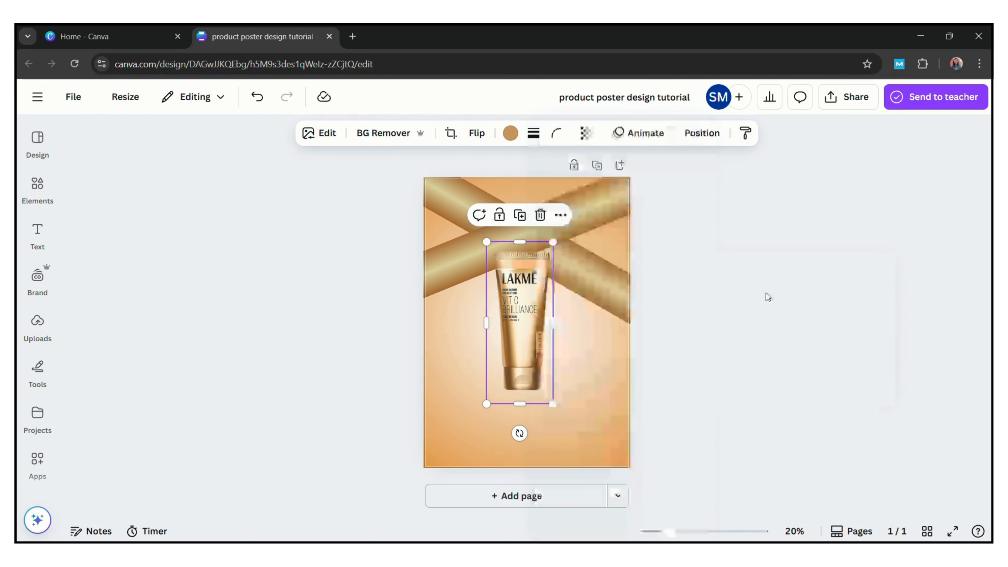
- Tilt the tube slightly clockwise, then reposition and slightly enlarge it beneath the crossing bands
left_click_drag(519, 434, 499, 431)
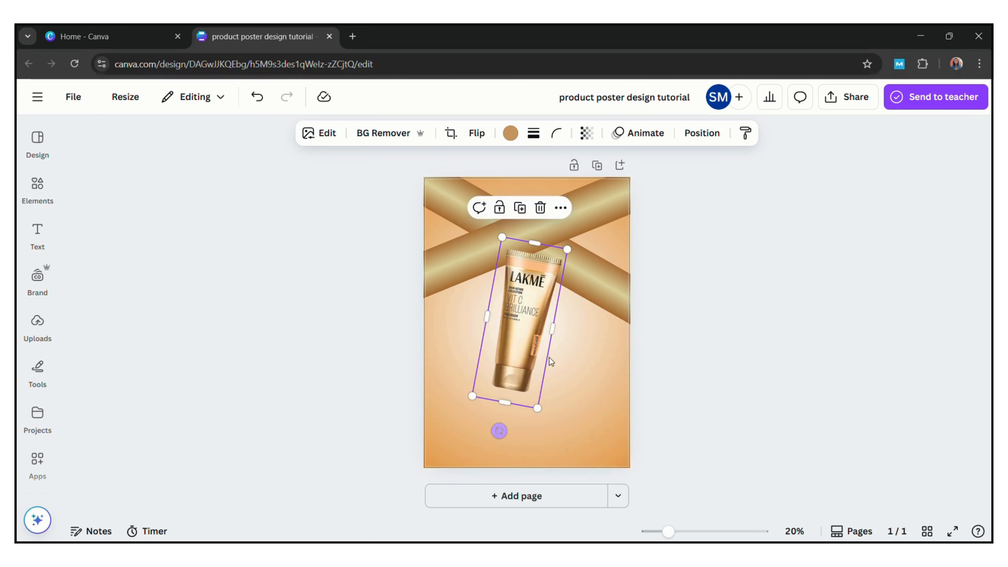
left_click_drag(524, 336, 530, 325)
left_click_drag(542, 404, 552, 415)
left_click(686, 356)
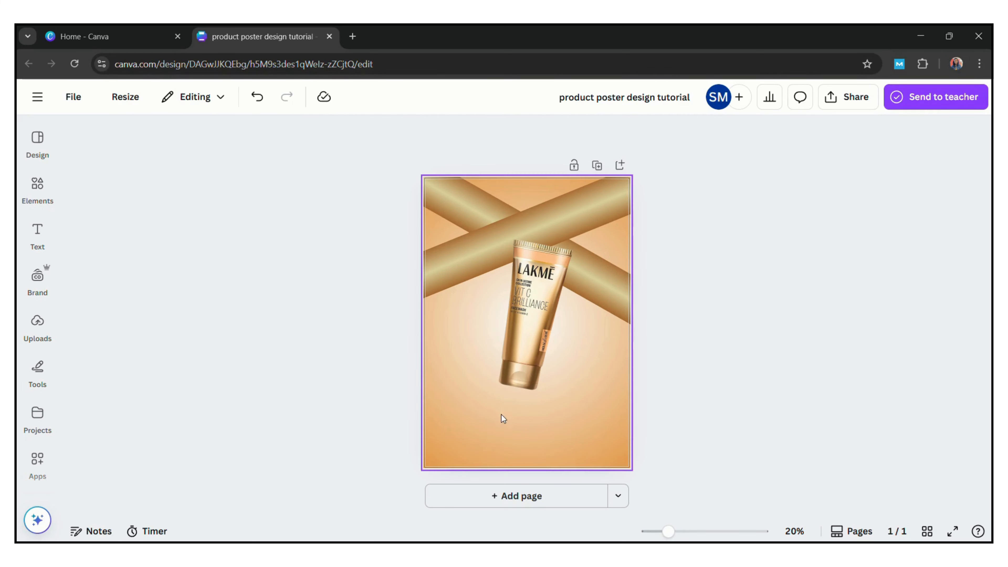
- Add a circle near the bottom of the poster and fill it with the document's white-to-orange radial gradient
key("c")
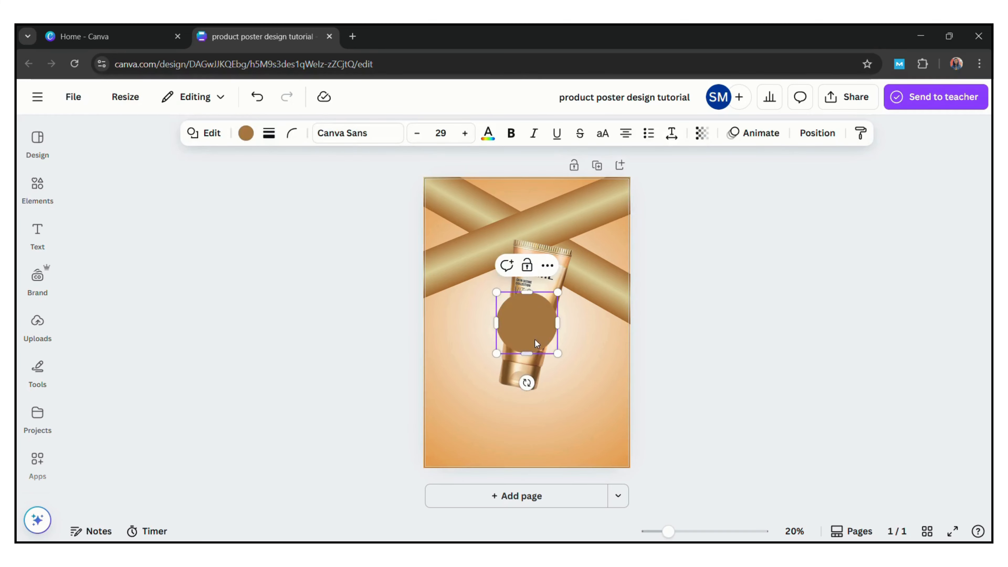
left_click_drag(523, 321, 510, 432)
left_click(246, 133)
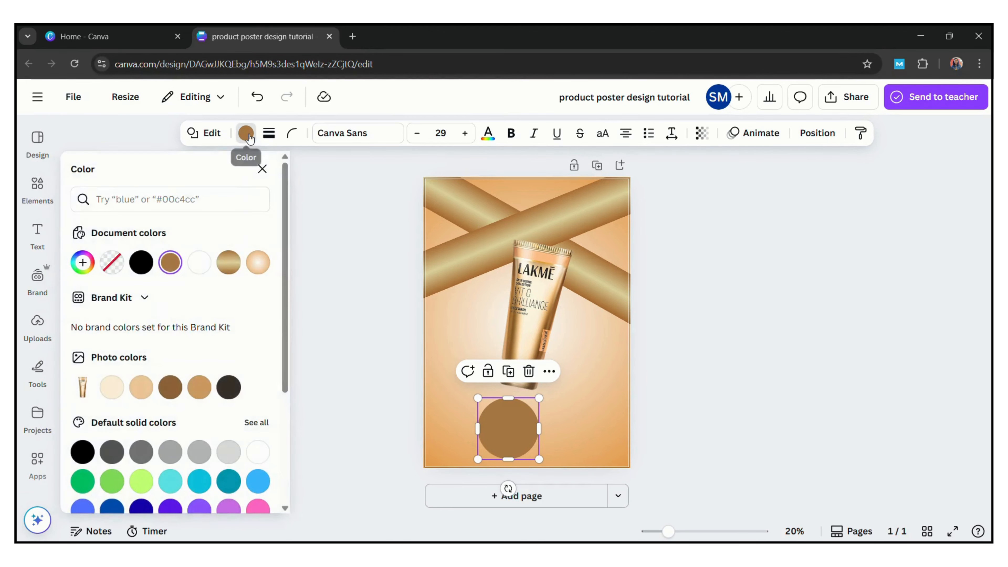
left_click(255, 266)
- Darken the orange color of the circle's gradient to brown #BD6F1E
left_click(82, 263)
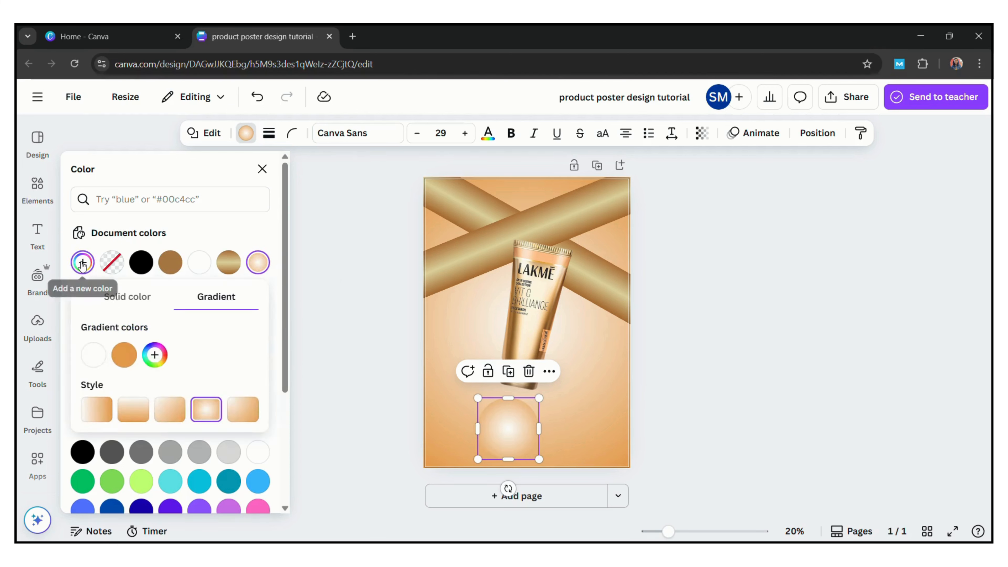
left_click(124, 354)
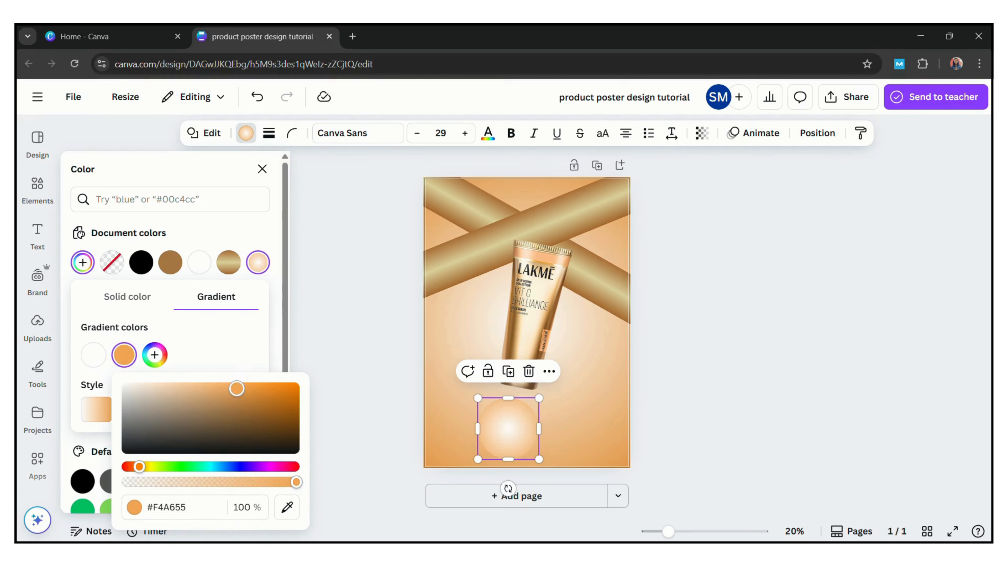
left_click_drag(236, 389, 268, 402)
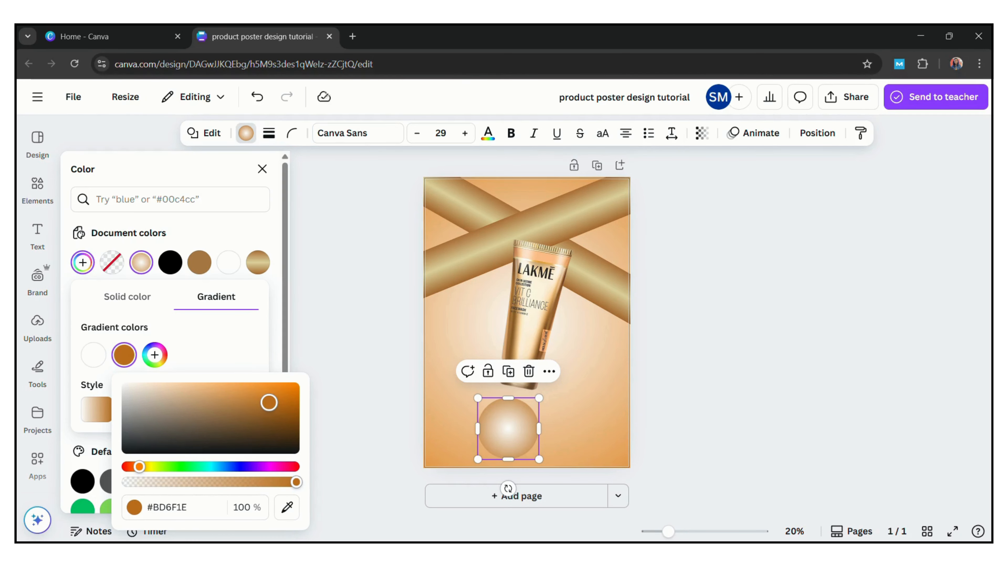
- Copy the circle's brown gradient color code, #BD6F1E, into its first gradient color
left_click(94, 355)
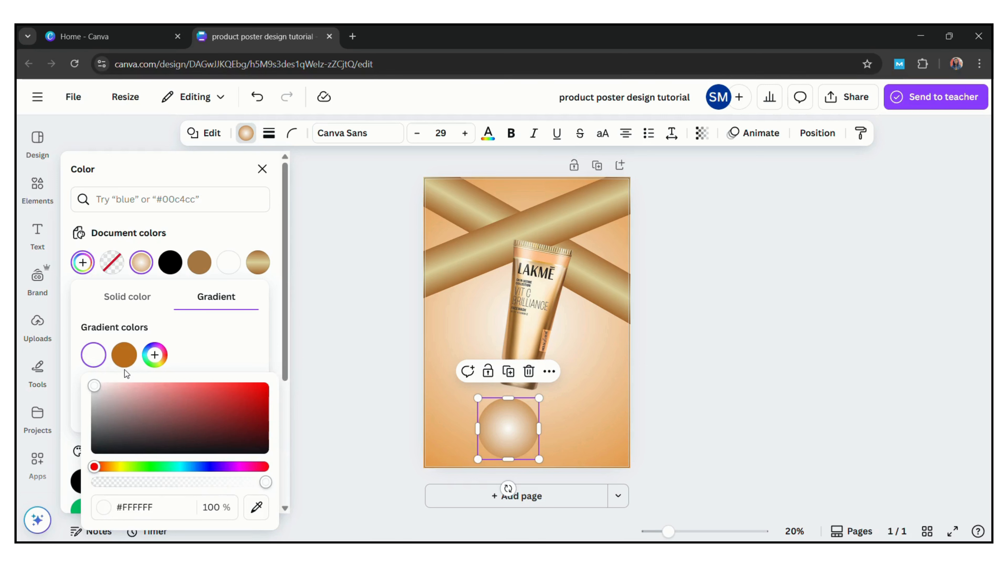
left_click(119, 358)
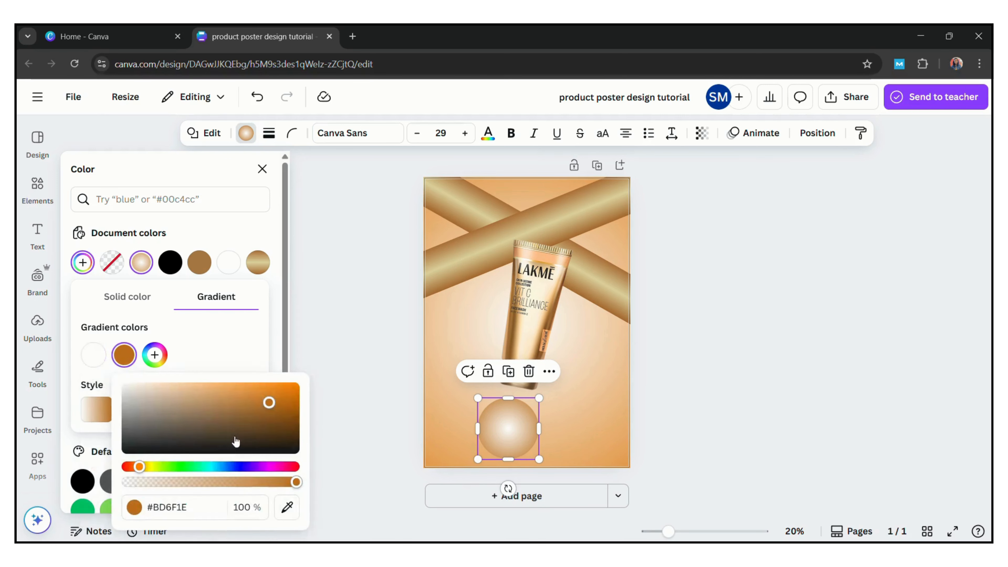
left_click_drag(147, 507, 179, 507)
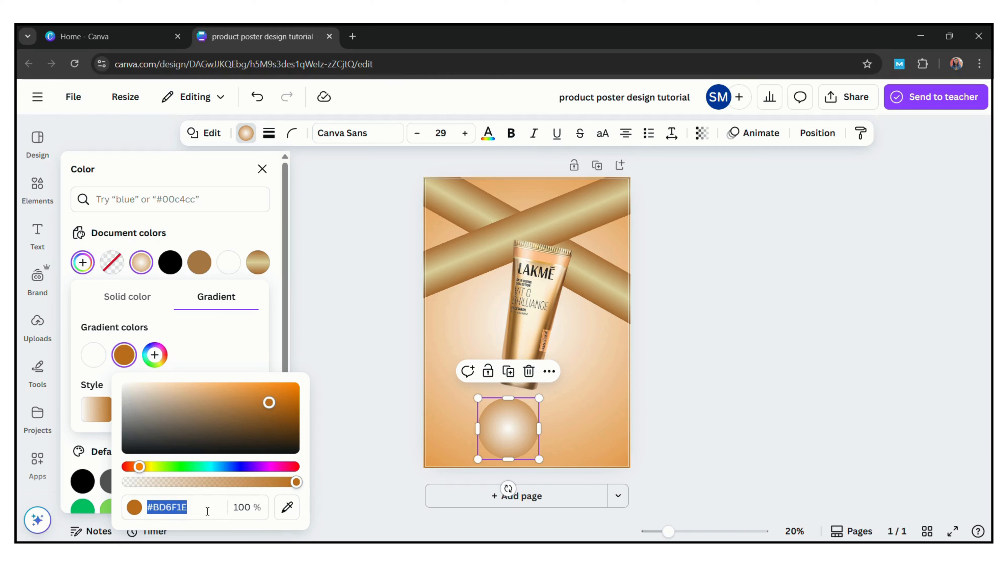
left_click(93, 354)
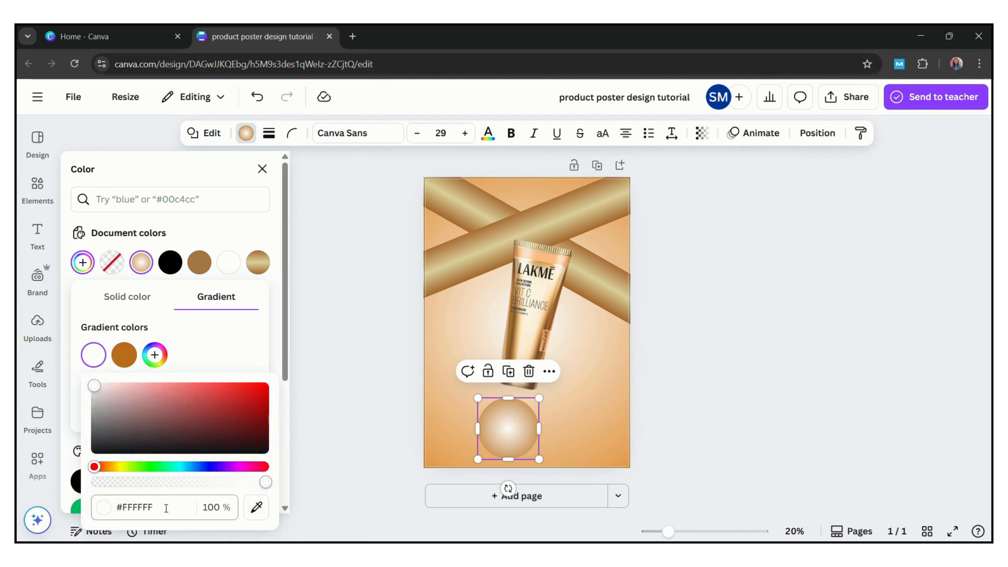
left_click_drag(118, 507, 180, 512)
type("#BD6F1E")
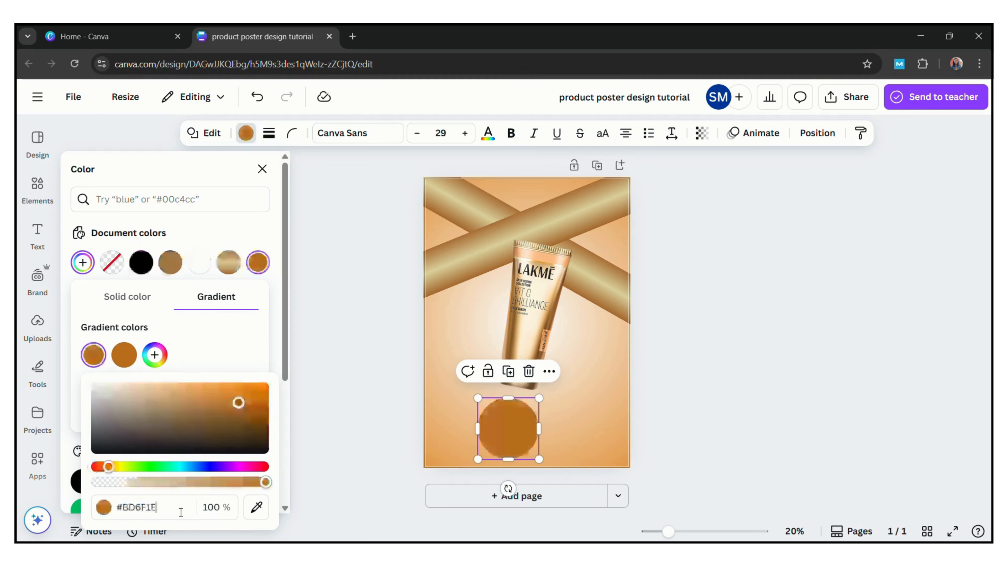
- Set the circle's first gradient color to off-white #FFFEFC
left_click(95, 355)
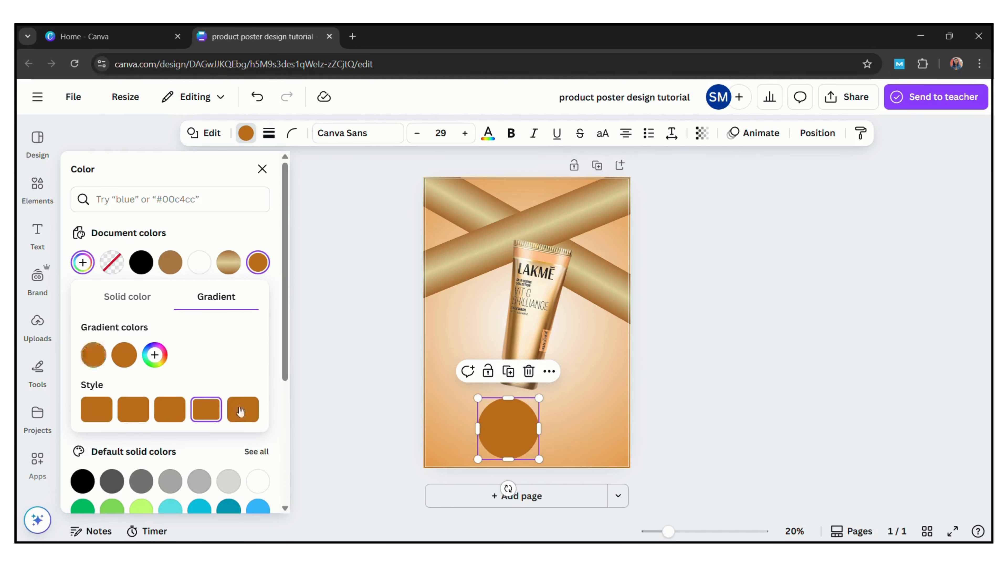
left_click(93, 354)
left_click_drag(233, 403, 103, 379)
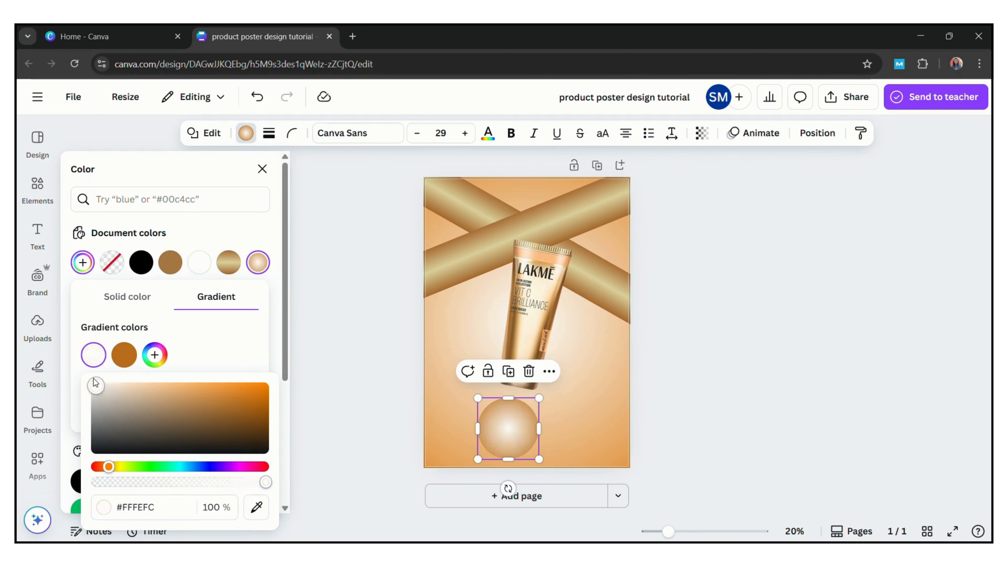
left_click(205, 361)
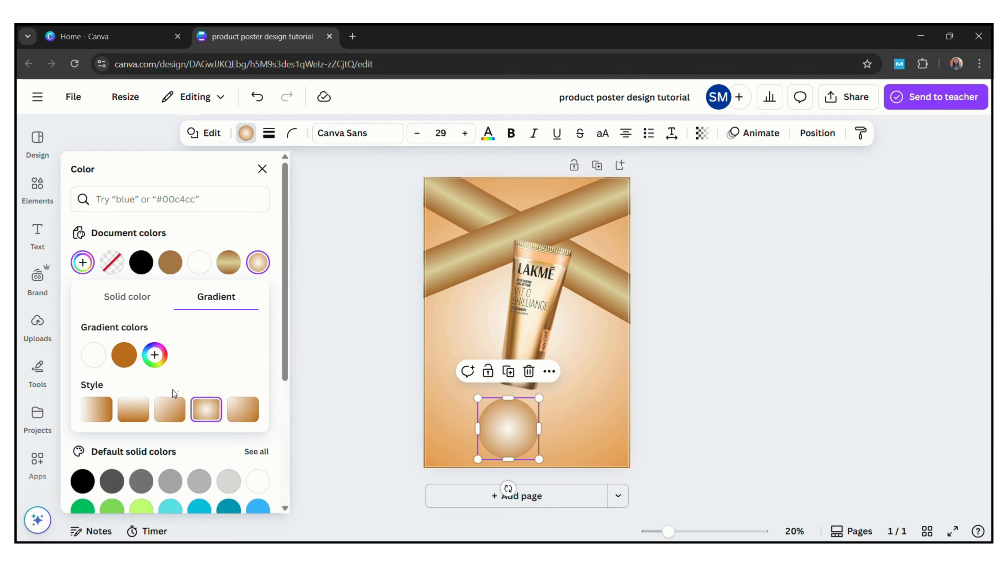
- Apply the diagonal linear gradient style to the circle and set its first gradient color to cream #FAF4E8
left_click(170, 419)
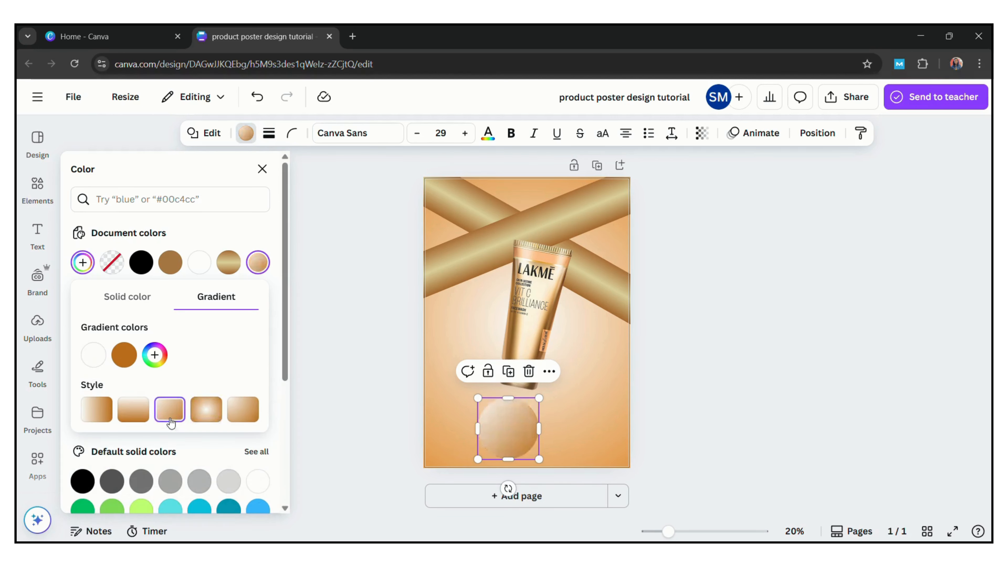
mouse_move(508, 489)
left_mouse_down()
mouse_move(394, 447)
mouse_move(427, 405)
mouse_move(440, 406)
mouse_move(520, 480)
mouse_move(508, 479)
left_mouse_up()
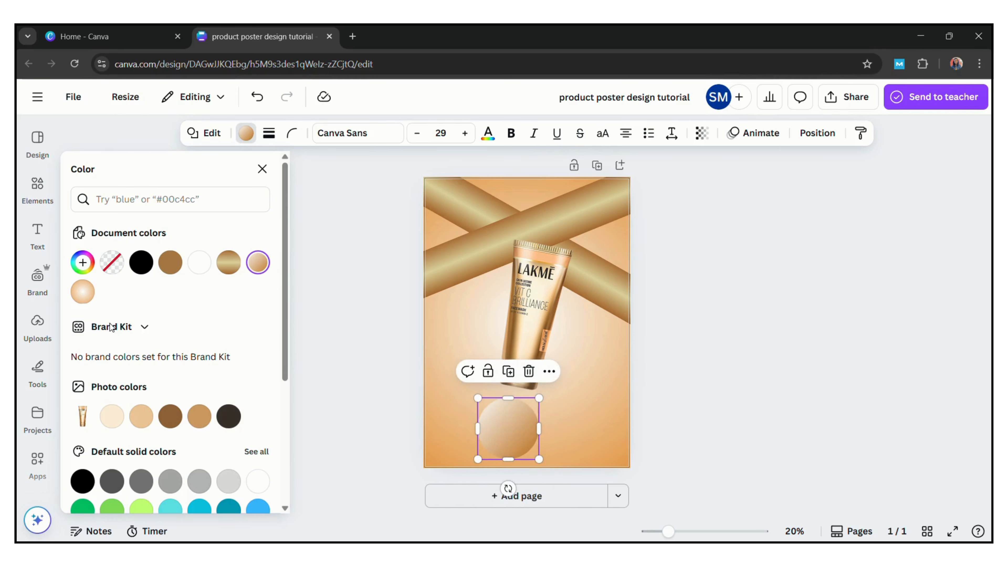
left_click(84, 263)
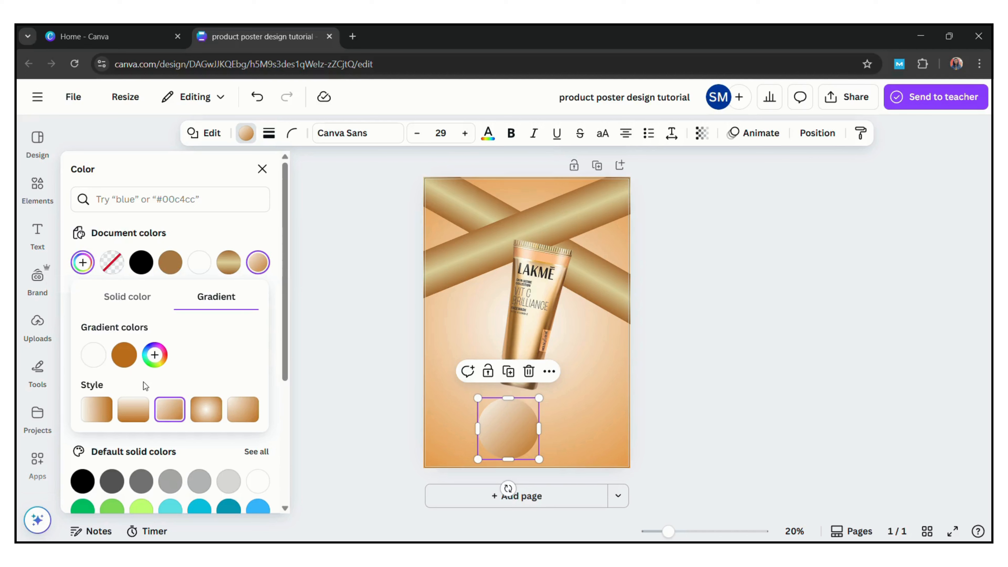
left_click(101, 356)
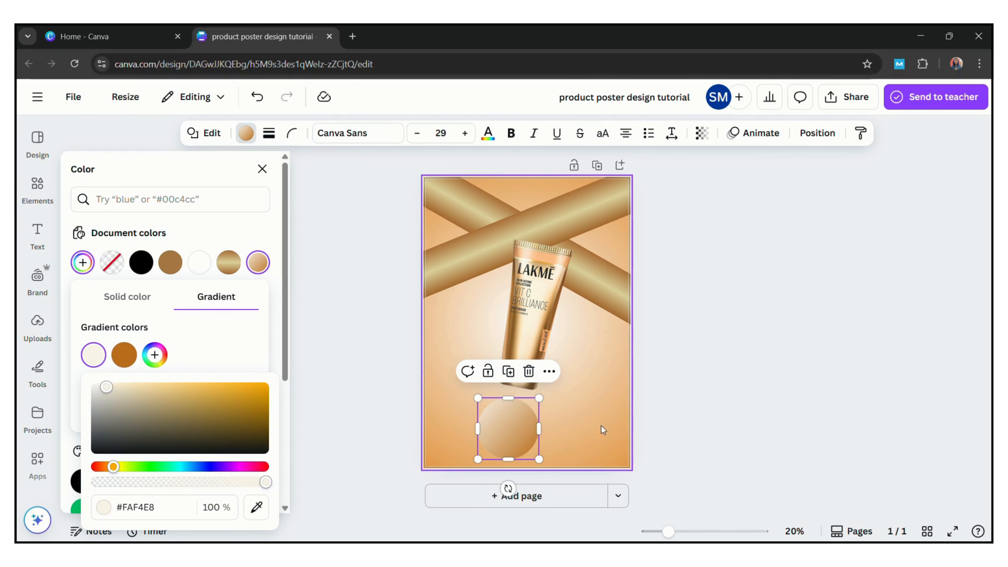
- Enlarge the circle under the tube so it runs off the poster's bottom edge, and place a duplicate in the bottom-right corner
left_click_drag(539, 398, 558, 402)
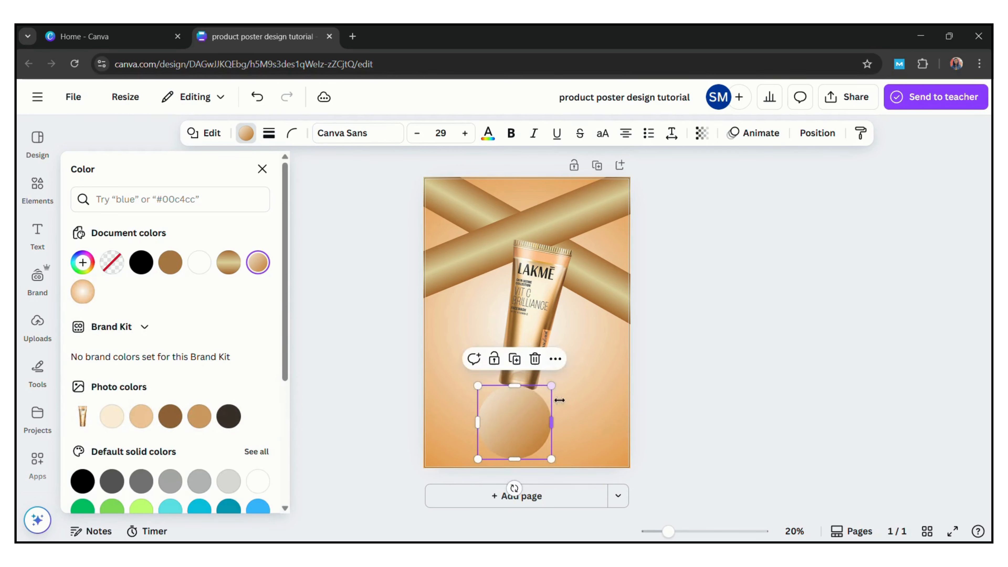
left_click_drag(551, 459, 584, 501)
mouse_move(565, 434)
left_mouse_down()
mouse_move(544, 435)
mouse_move(556, 436)
left_mouse_up()
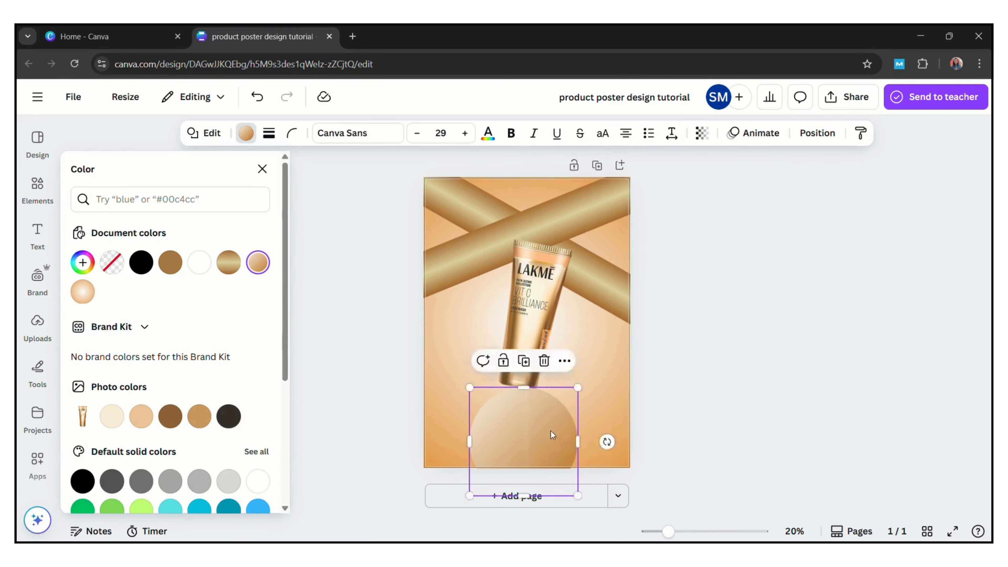
left_click(528, 369)
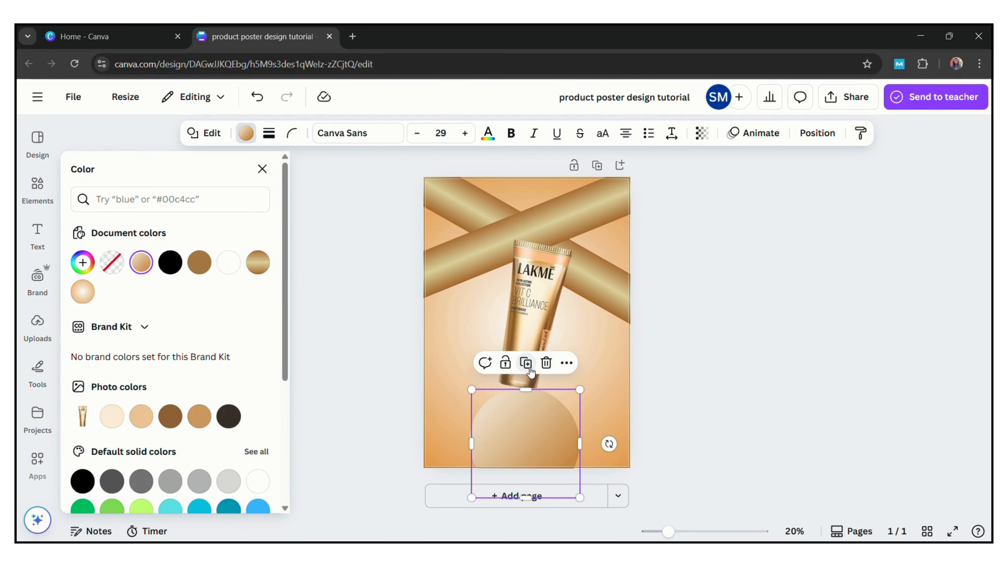
left_click_drag(578, 457, 639, 444)
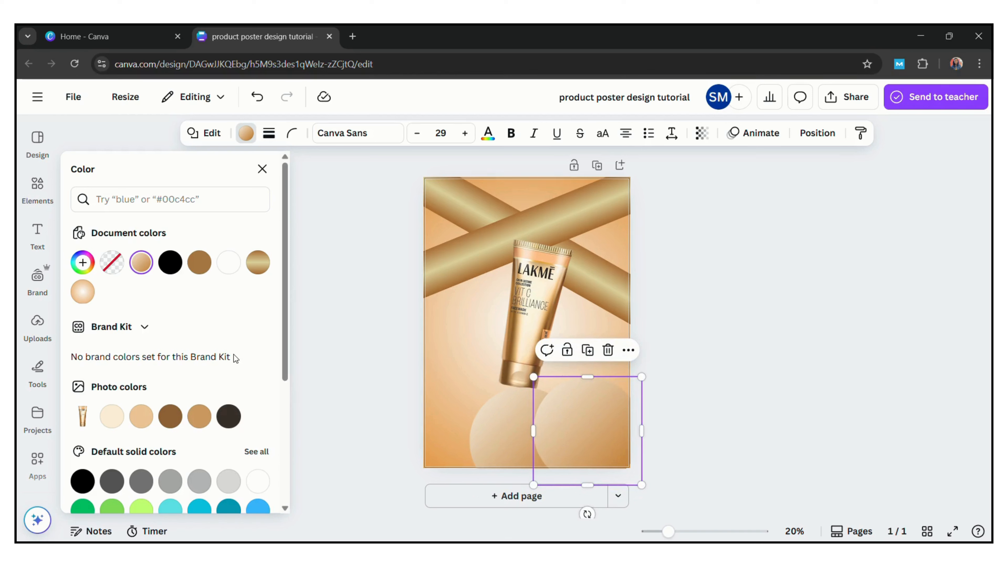
- Darken the duplicate circle's gradient, using dark brown for the second color and beige #E8DABF for the first
left_click(79, 258)
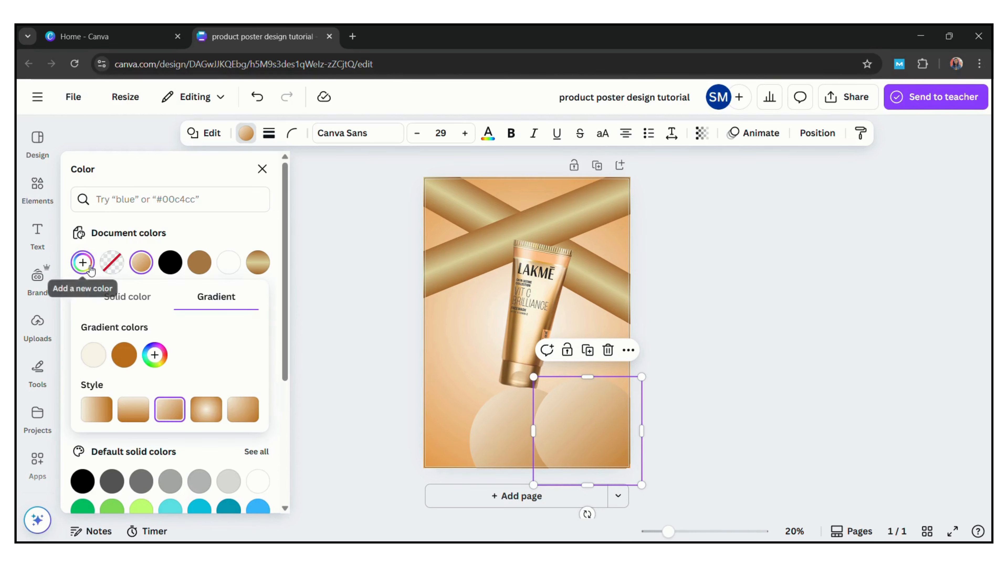
left_click(134, 358)
left_click_drag(269, 403, 281, 417)
left_click(95, 353)
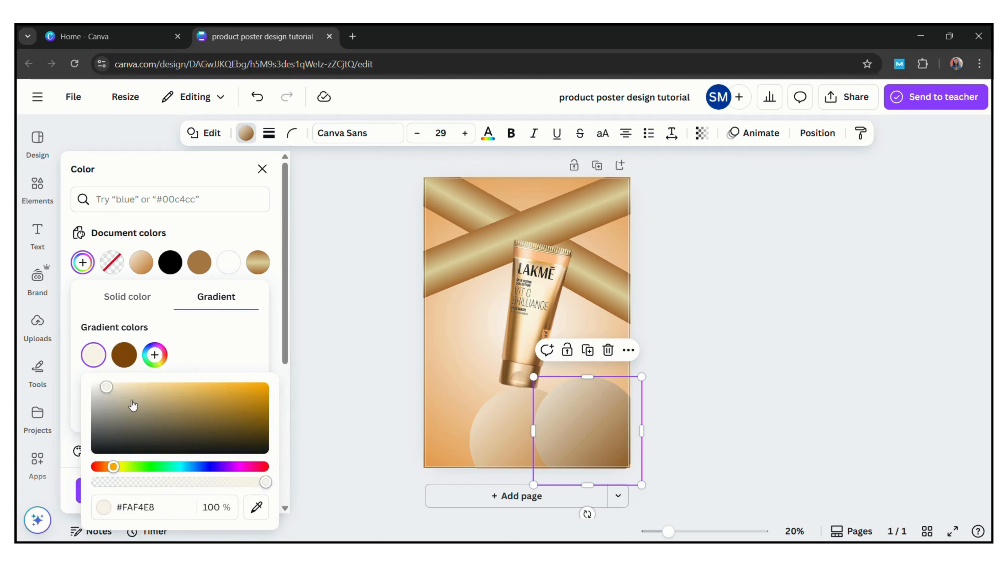
left_click_drag(108, 389, 125, 391)
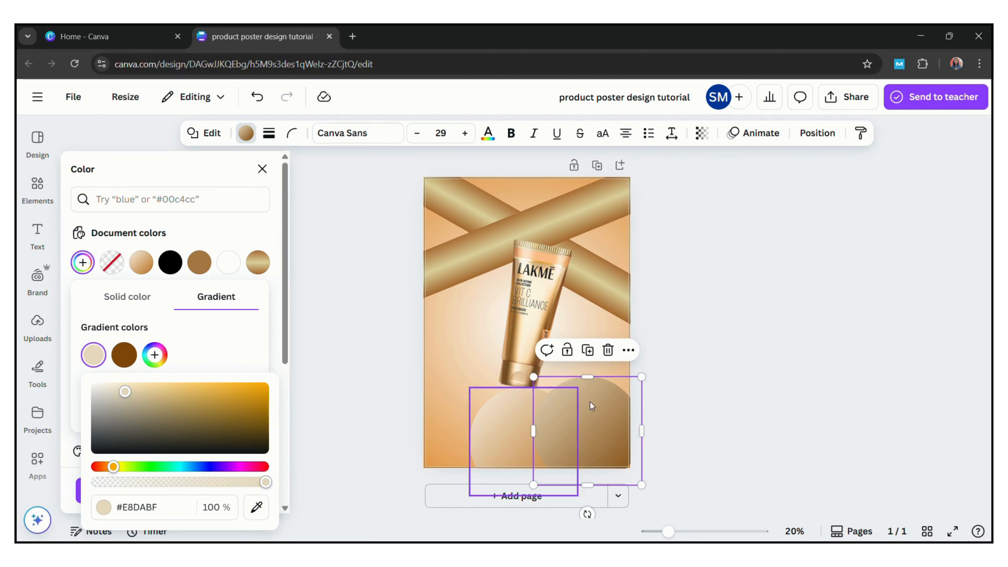
- Show the layer list and move the darker circle below the lighter circle in the stacking order
right_click(573, 420)
mouse_move(670, 323)
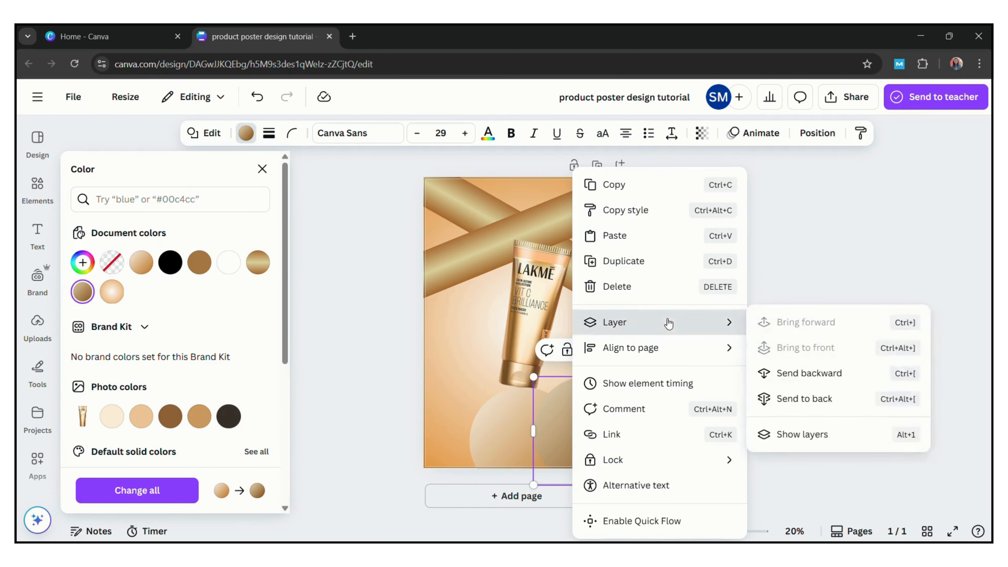
left_click(804, 444)
left_click_drag(248, 288, 241, 346)
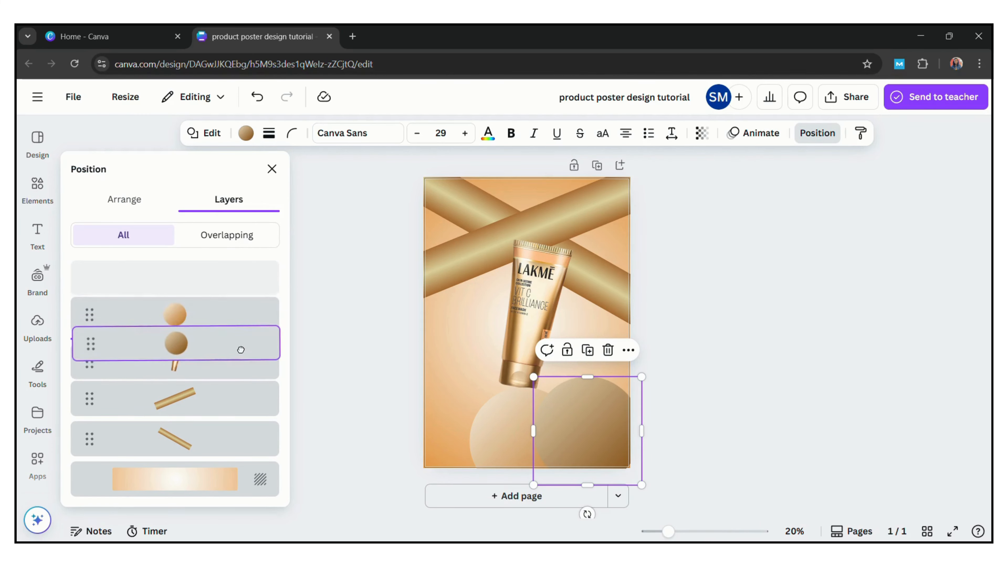
- Move the darker circle behind the lighter one under the tube and enlarge it slightly so its edge shows as a rim
left_click_drag(610, 395, 559, 407)
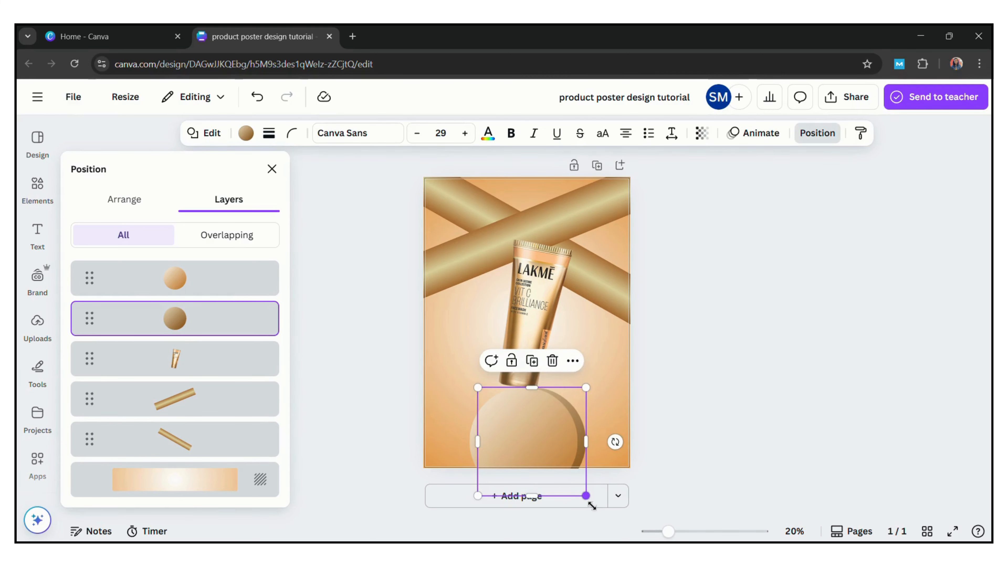
left_click_drag(591, 505, 595, 510)
left_click_drag(580, 405, 578, 408)
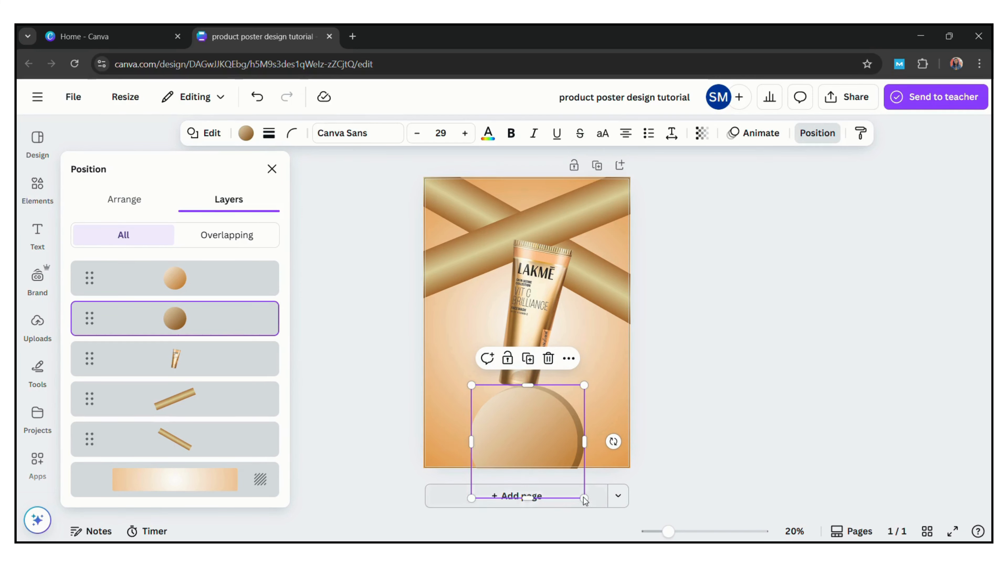
left_click_drag(584, 498, 596, 512)
- Raise the lighter circle's top edge slightly toward the tube's cap
left_click(528, 427)
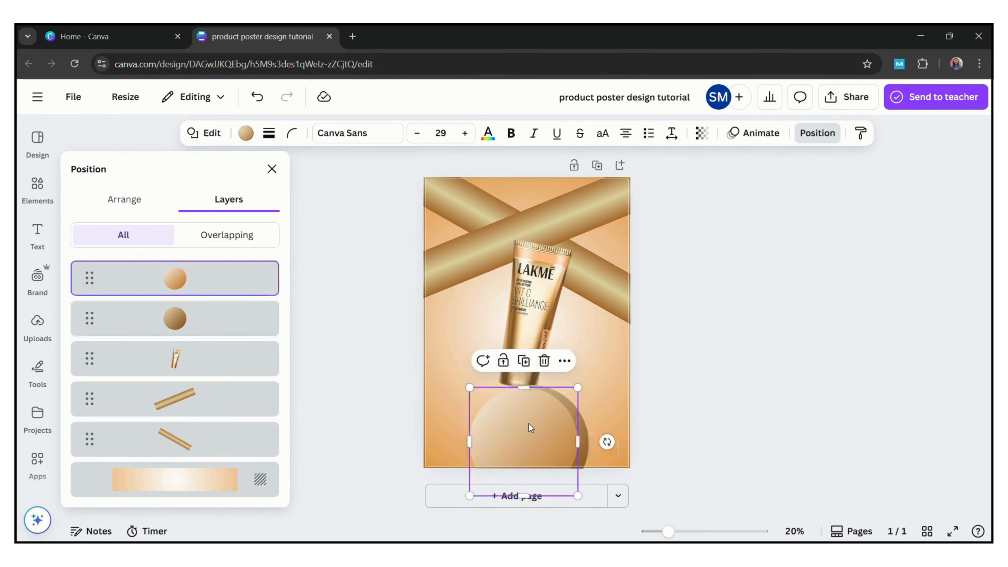
left_click_drag(534, 389, 536, 395)
left_click(667, 424)
left_click(667, 424)
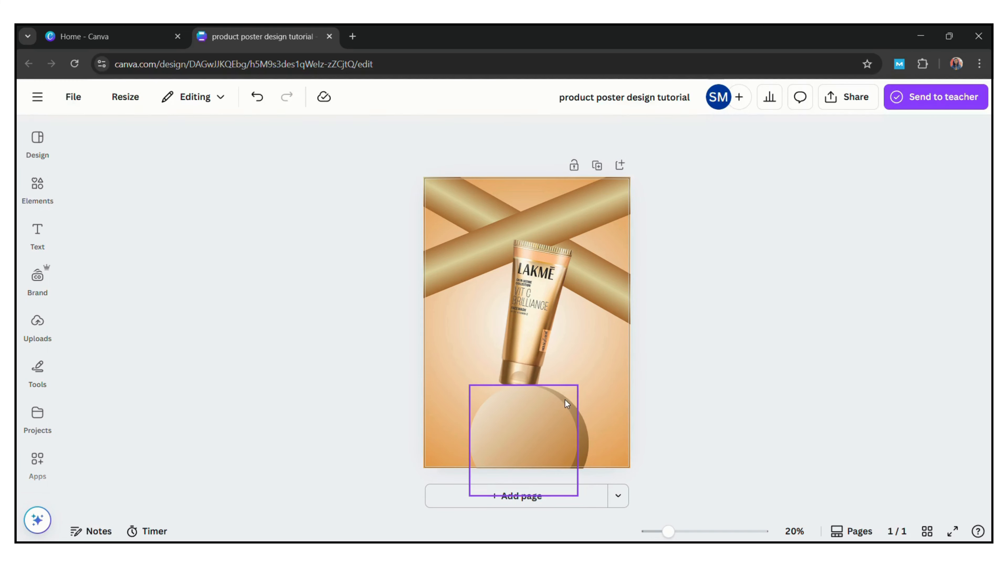
- Enlarge and reposition the darker circle so it forms a wider crescent along the lighter circle's right edge
left_click(567, 402)
left_click_drag(580, 419, 584, 417)
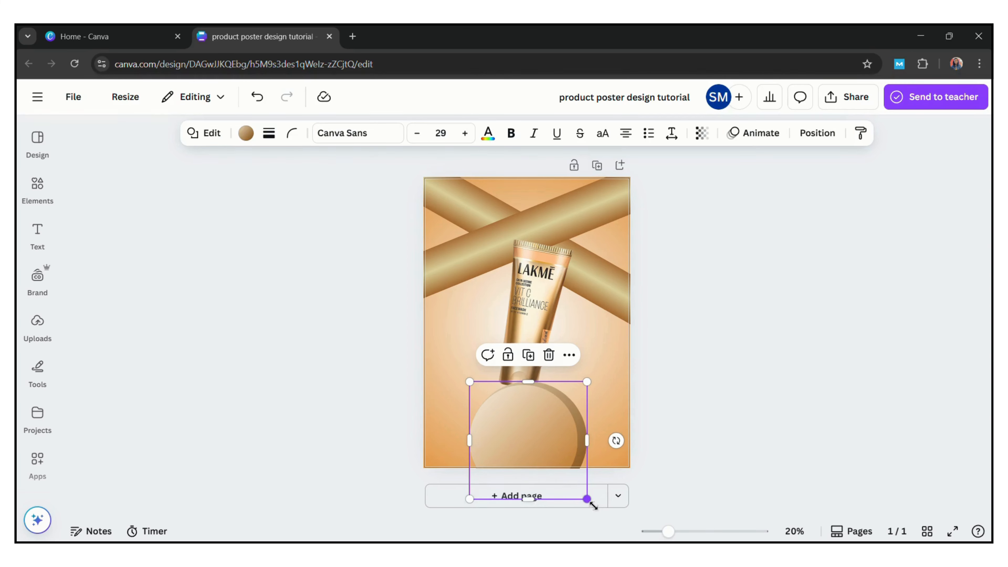
left_click_drag(588, 500, 597, 510)
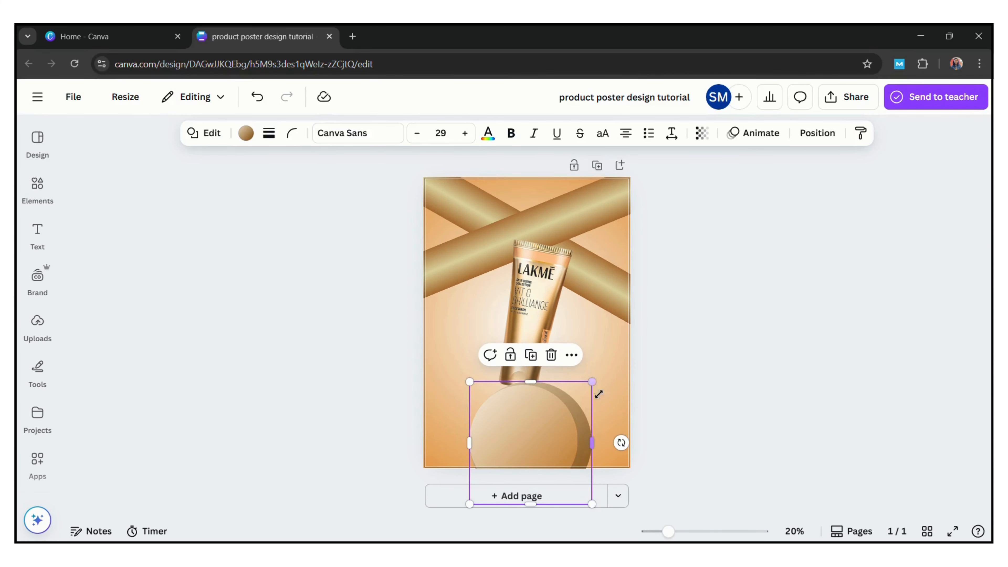
left_click_drag(601, 453, 599, 452)
left_click_drag(479, 390, 475, 387)
- Bring the tube to the front of all layers, enlarge it slightly and stand it on top of the circles
left_click(535, 318)
left_click_drag(534, 318, 547, 318)
right_click(546, 318)
mouse_move(647, 270)
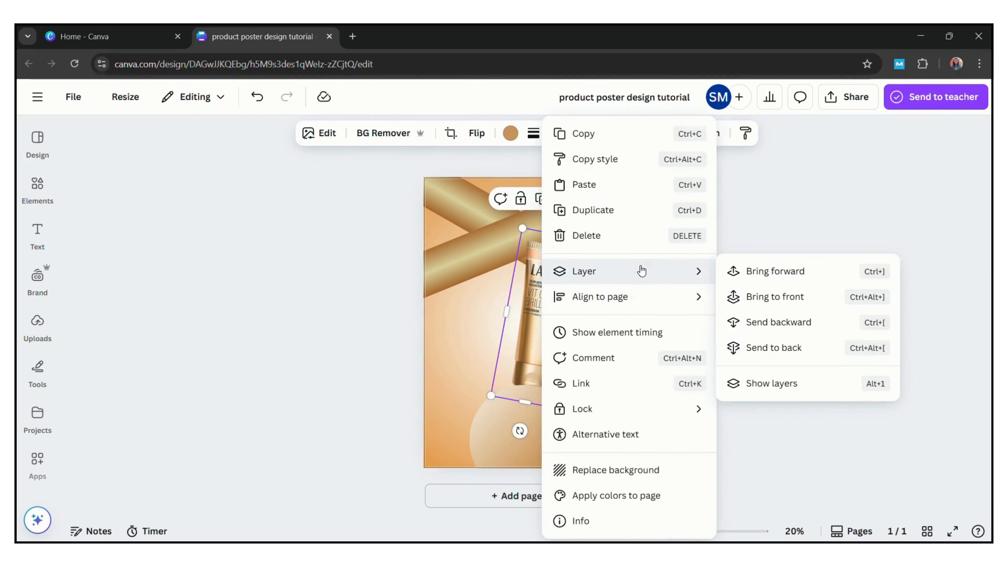
left_click(785, 298)
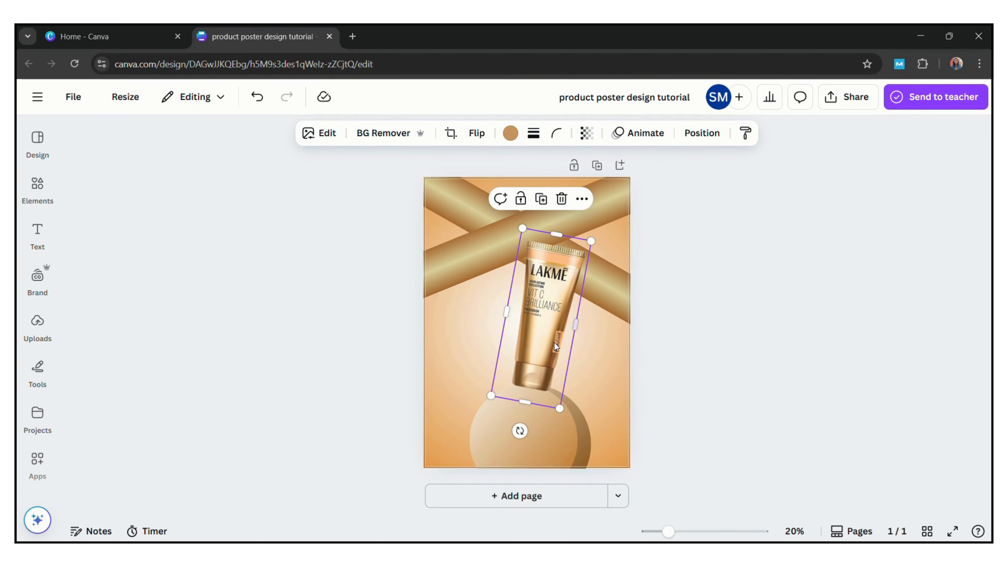
left_click_drag(549, 334, 546, 338)
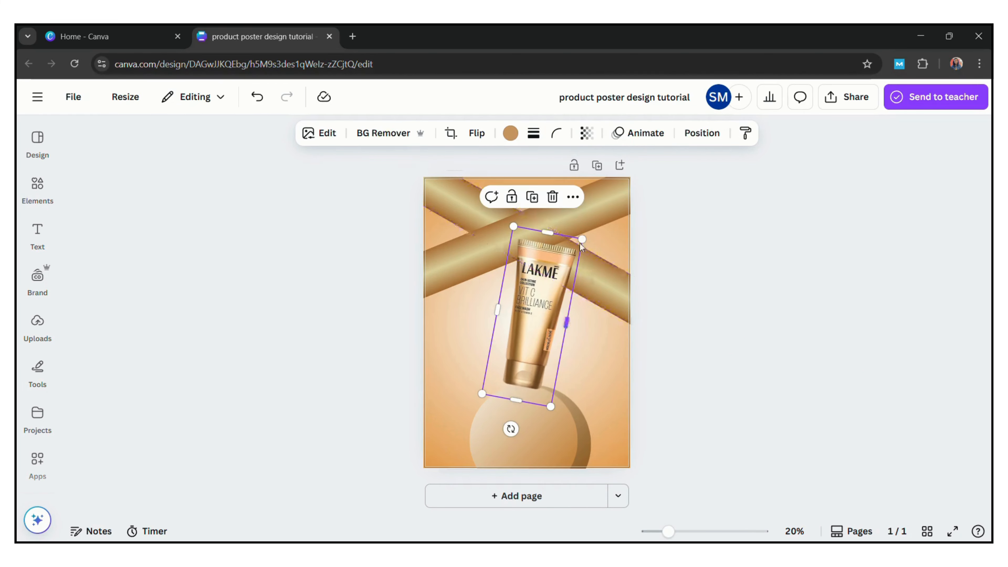
left_click_drag(589, 246, 591, 241)
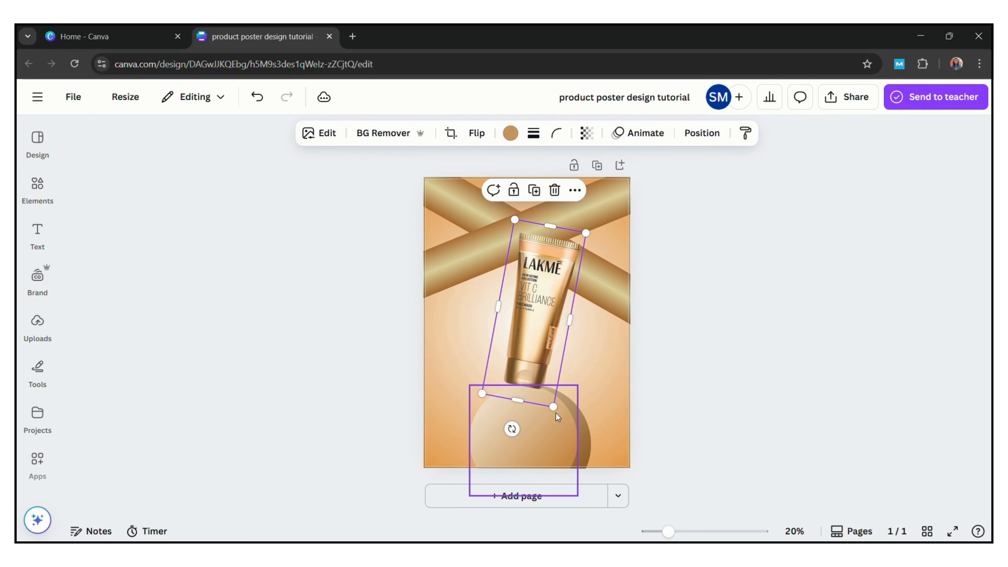
- Give the lighter circle a solid white outline with a stroke weight of 2
left_click(527, 429)
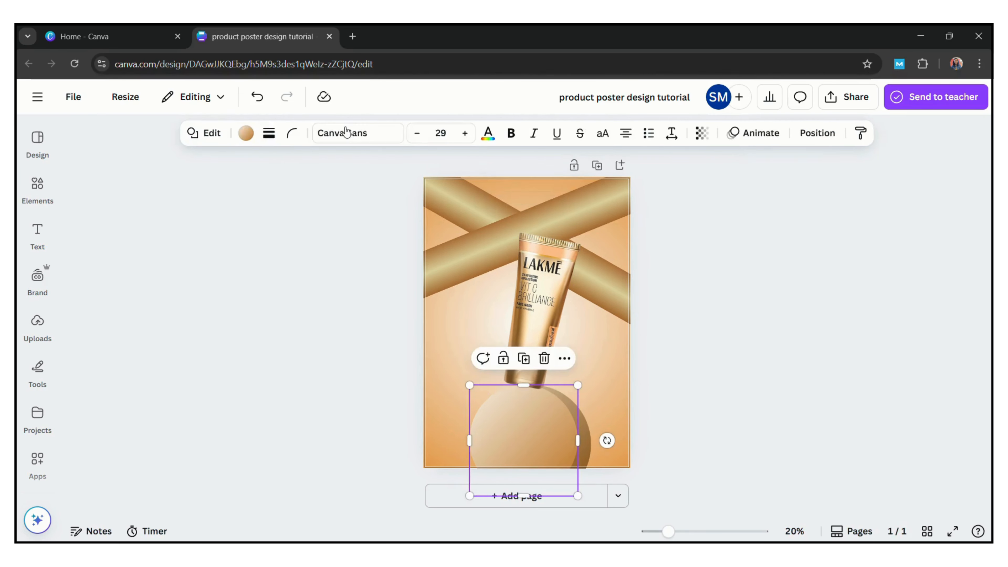
left_click(268, 133)
left_click(232, 172)
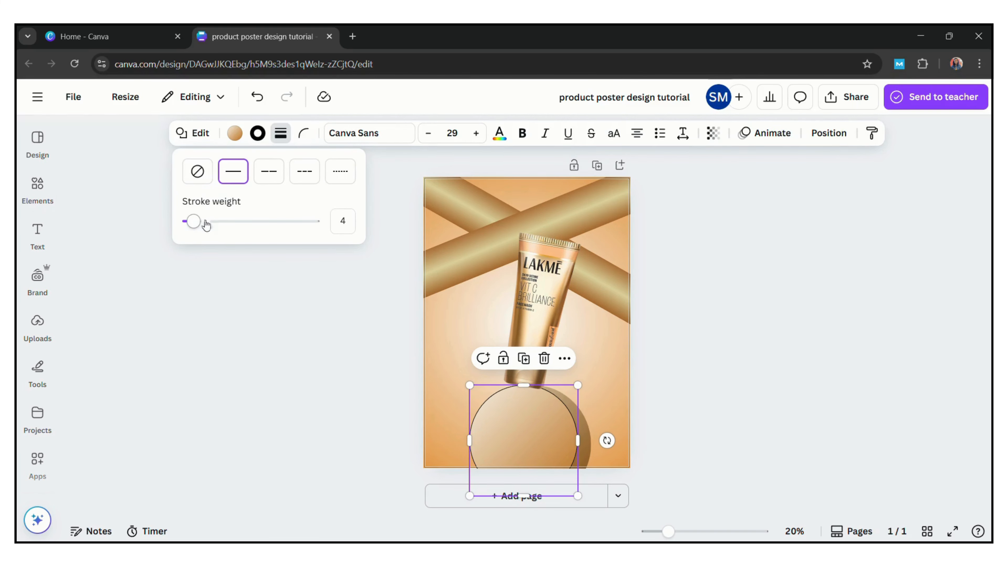
left_click_drag(201, 224, 191, 222)
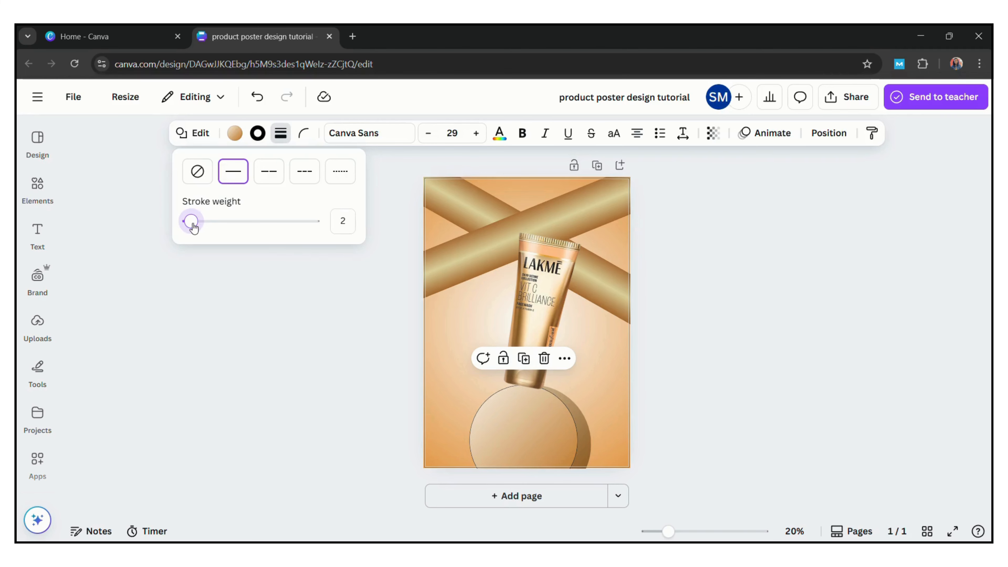
left_click(257, 133)
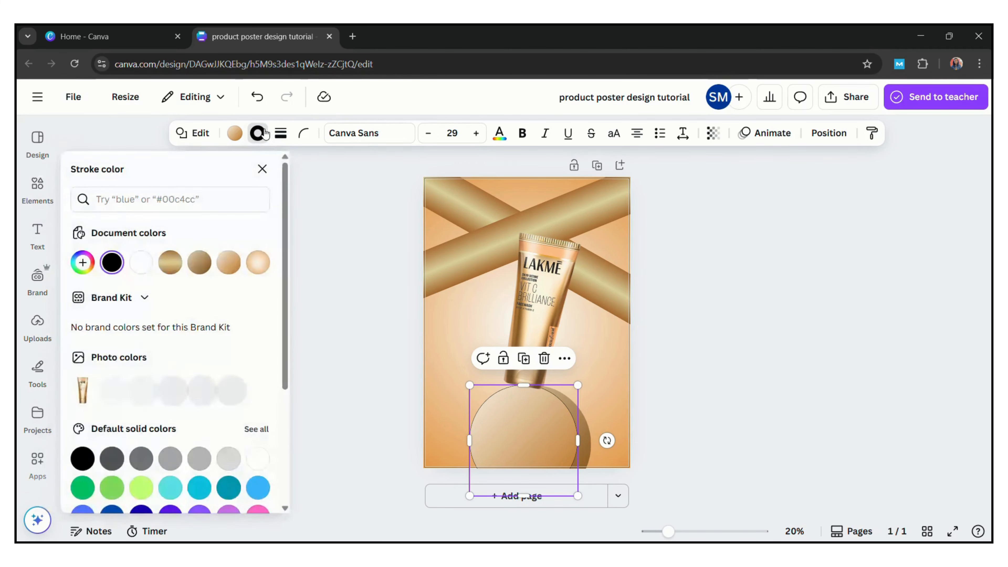
left_click(141, 262)
- Add a solid white outline with a stroke weight of 2 to the darker circle
left_click(585, 428)
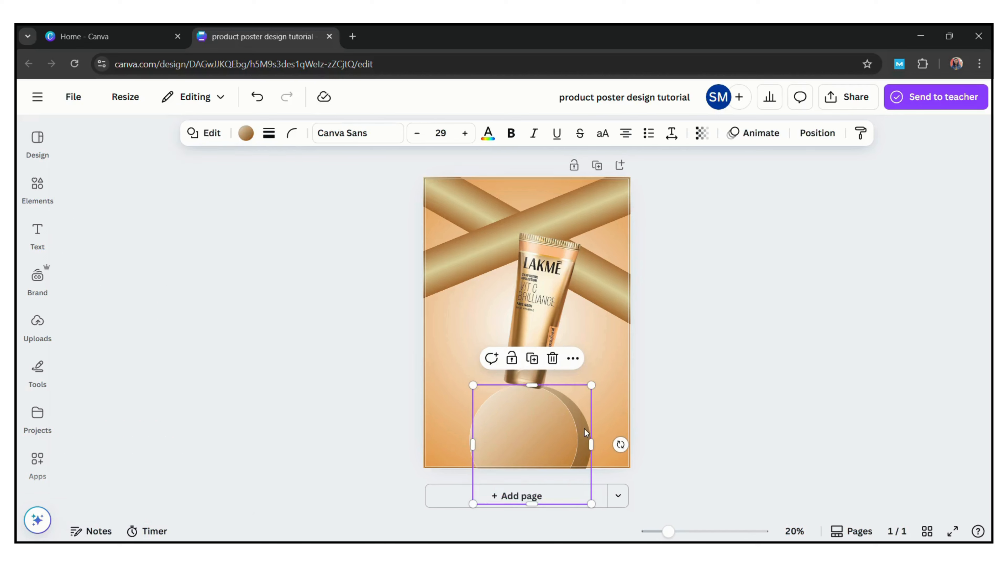
left_click(269, 133)
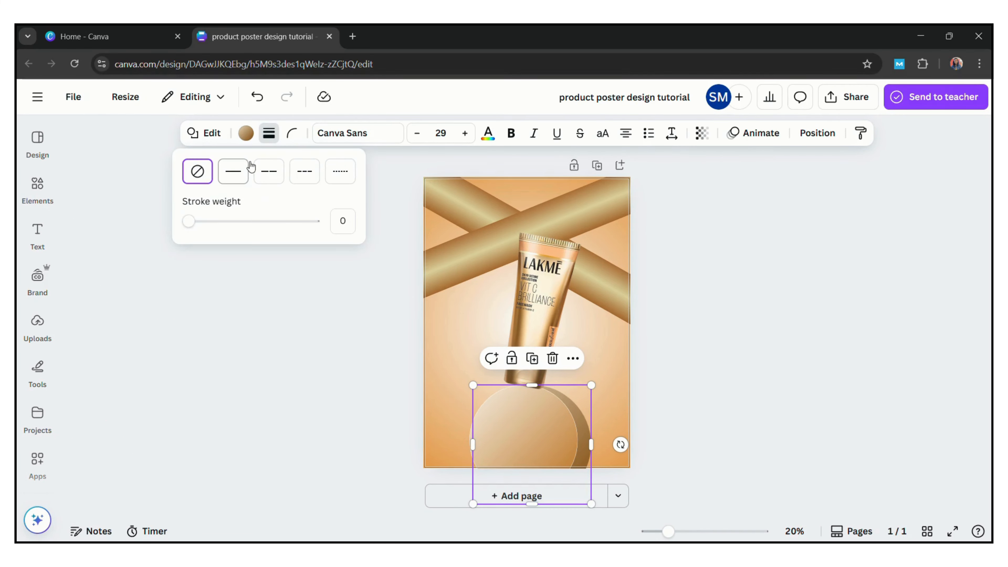
left_click(243, 171)
left_click_drag(196, 222, 193, 222)
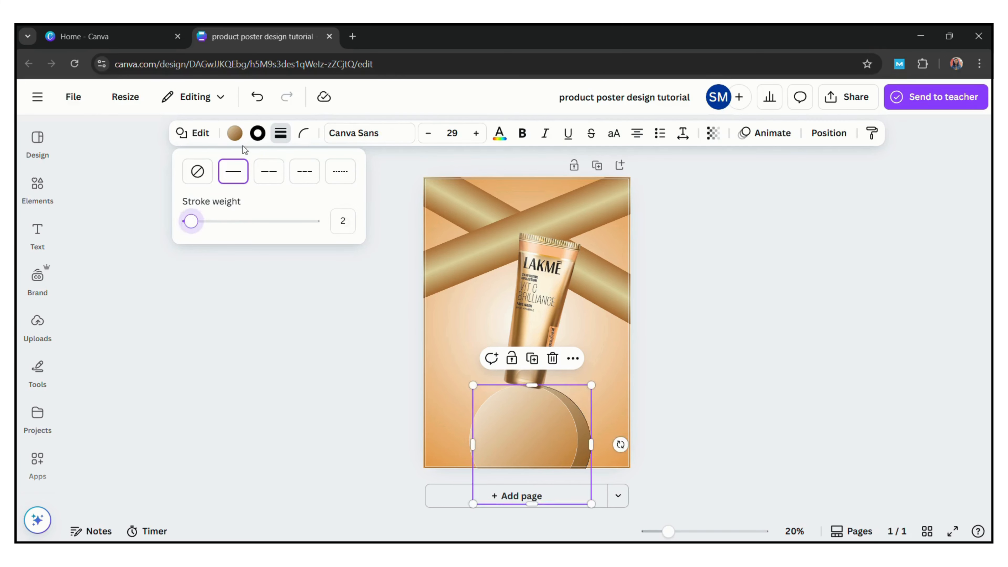
left_click(259, 137)
left_click(258, 134)
left_click(141, 262)
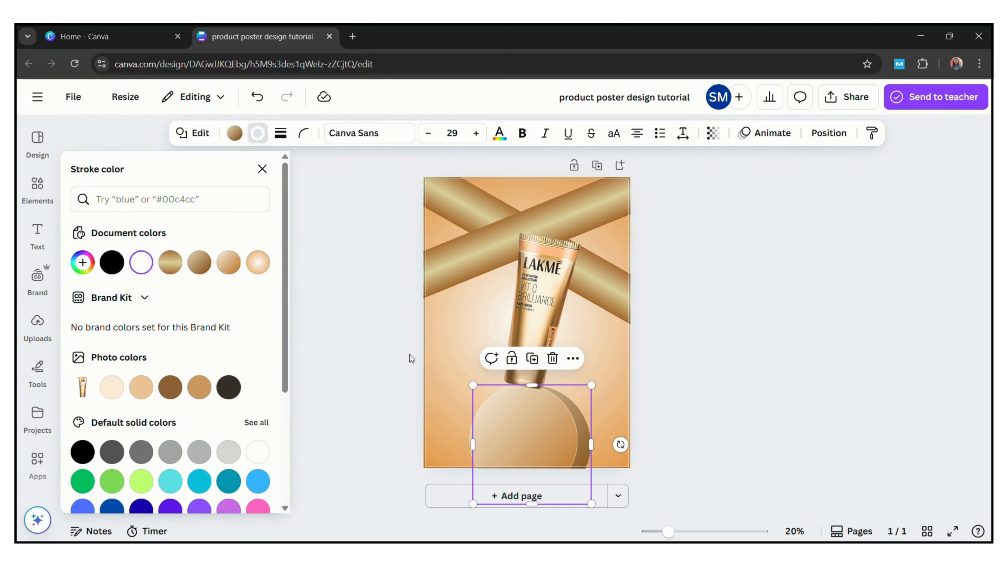
left_click(632, 328)
left_click(674, 336)
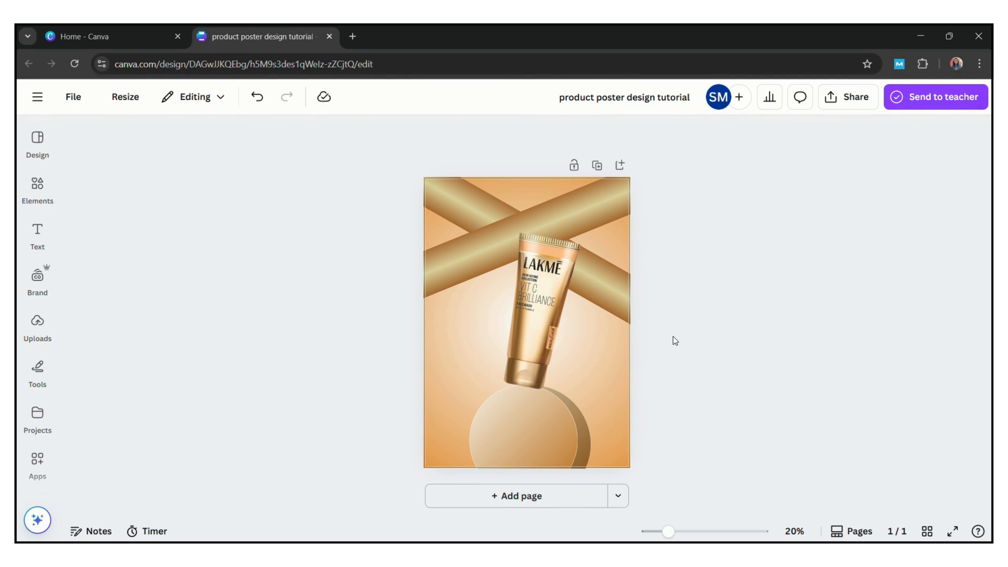
- Rotate the tube slightly to make it more upright on the circles
left_click(529, 367)
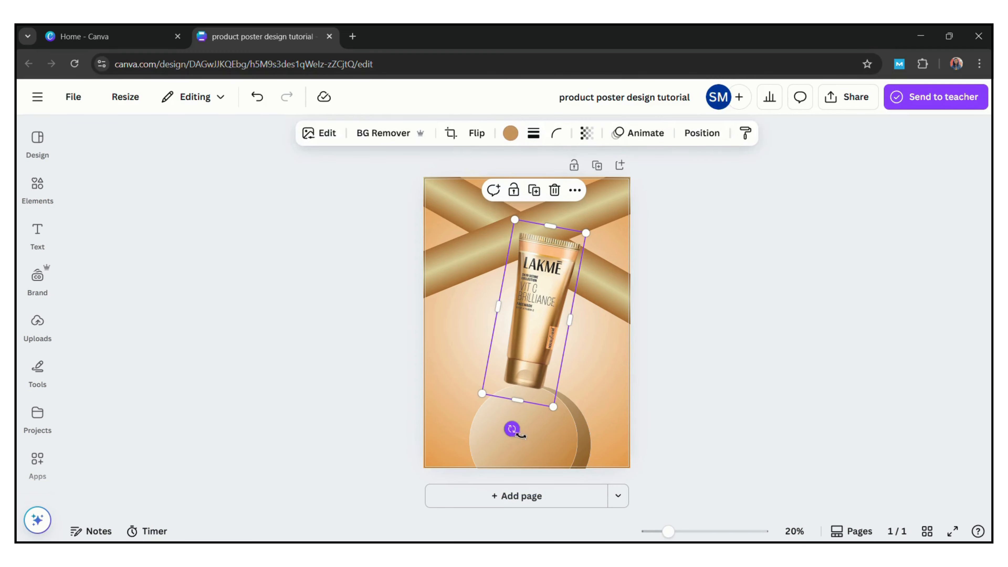
left_click_drag(519, 435, 517, 428)
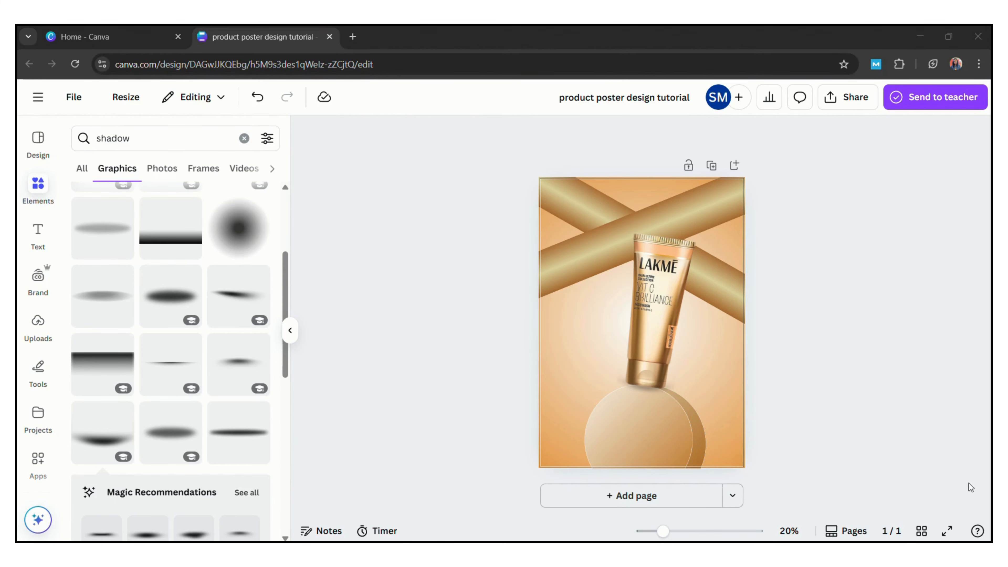
- Download the poster as a PNG file at size 1
left_click(837, 102)
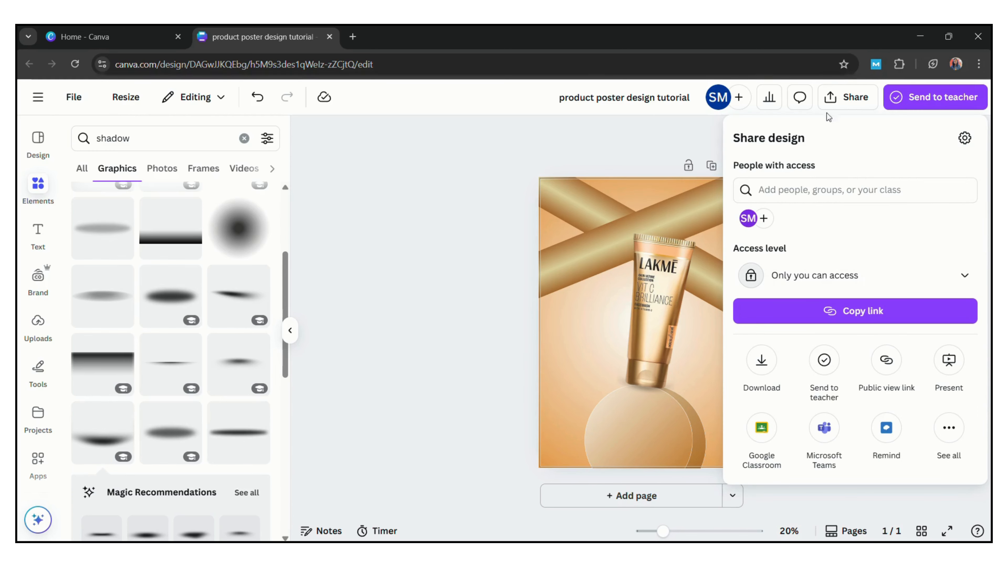
left_click(757, 381)
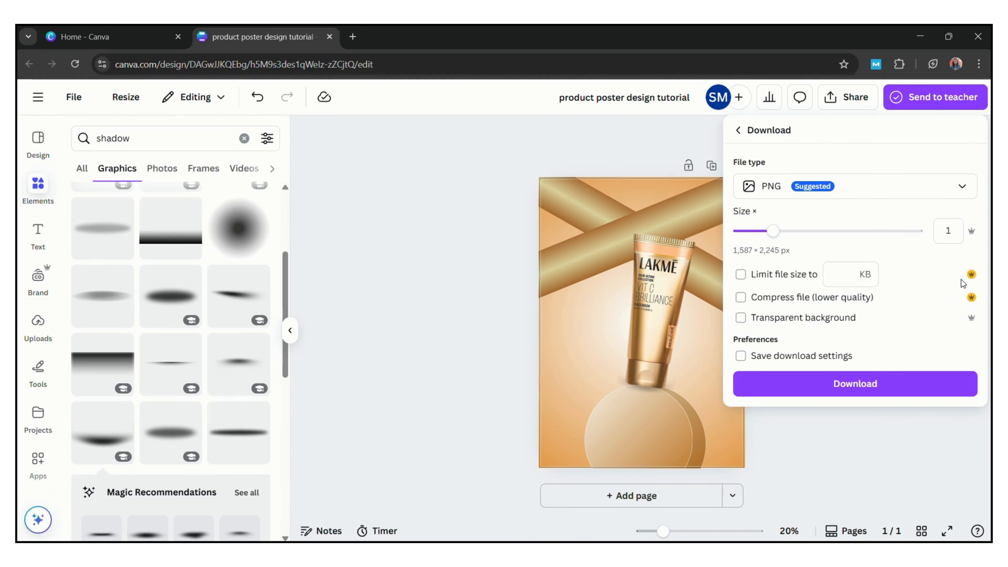
left_click(853, 386)
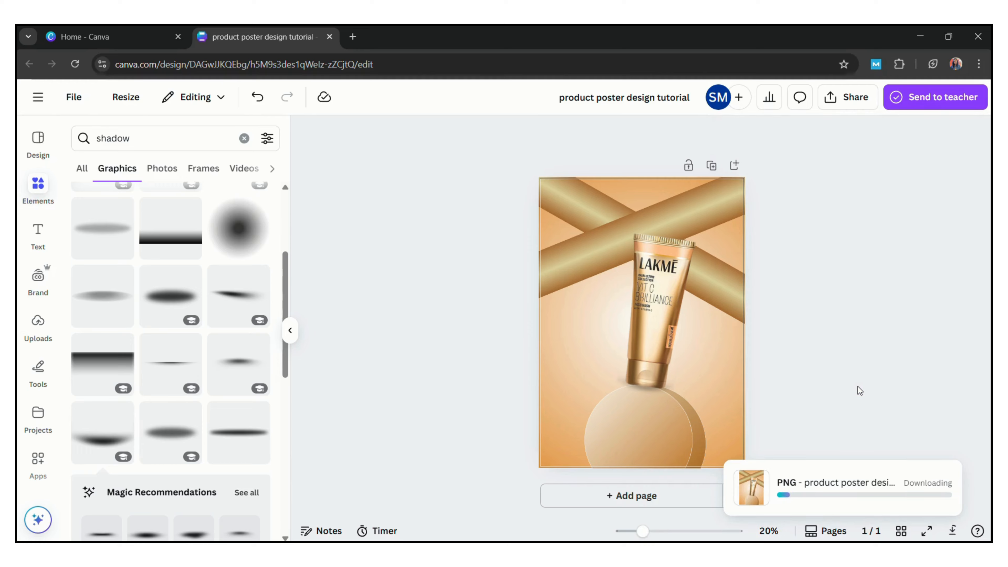